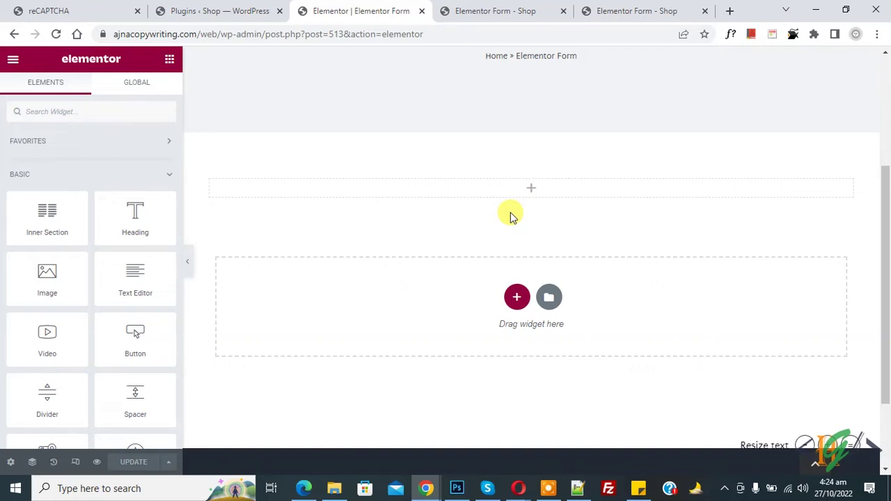
- Search the widgets for 'form' and drop the Form widget into the empty section
{"action": "left_click", "coordinate": [50, 112]}
{"action": "type", "text": "form"}
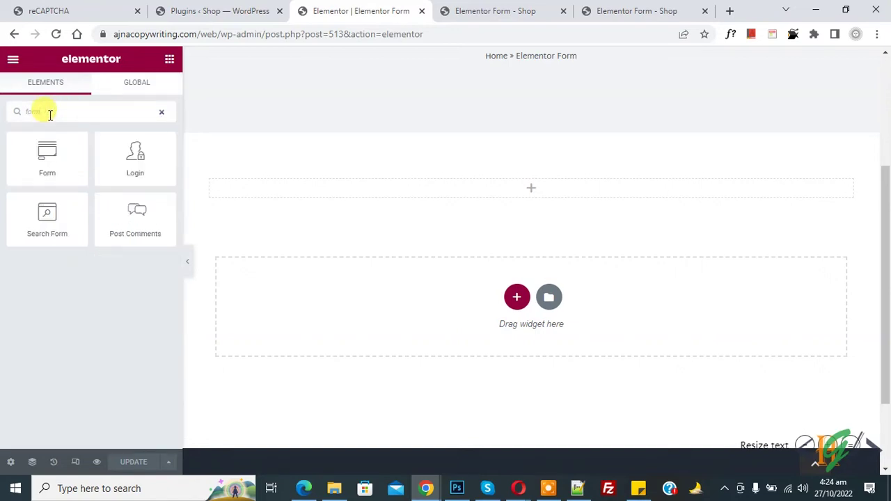
{"action": "left_click_drag", "start_coordinate": [47, 154], "coordinate": [492, 182]}
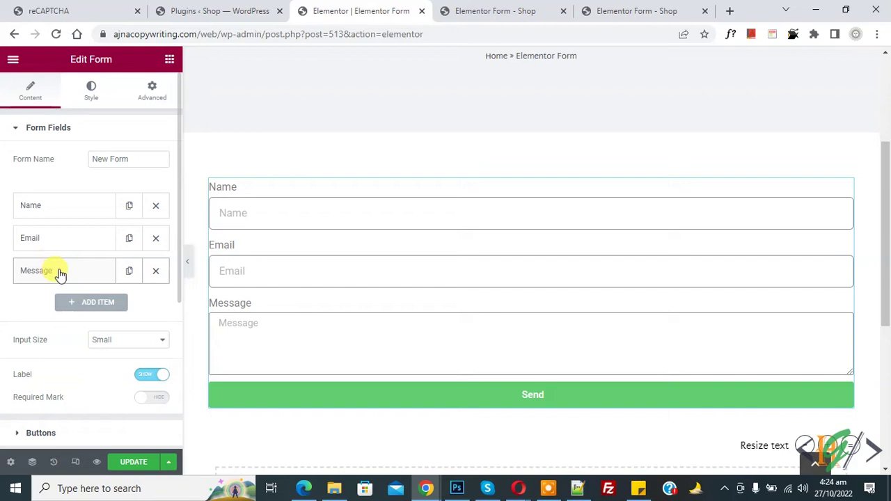
- Try Extra Large for the form's input size, then set it back to Small
{"action": "scroll", "coordinate": [60, 272], "scroll_direction": "down", "scroll_amount": 1}
{"action": "scroll", "coordinate": [82, 238], "scroll_direction": "up", "scroll_amount": 1}
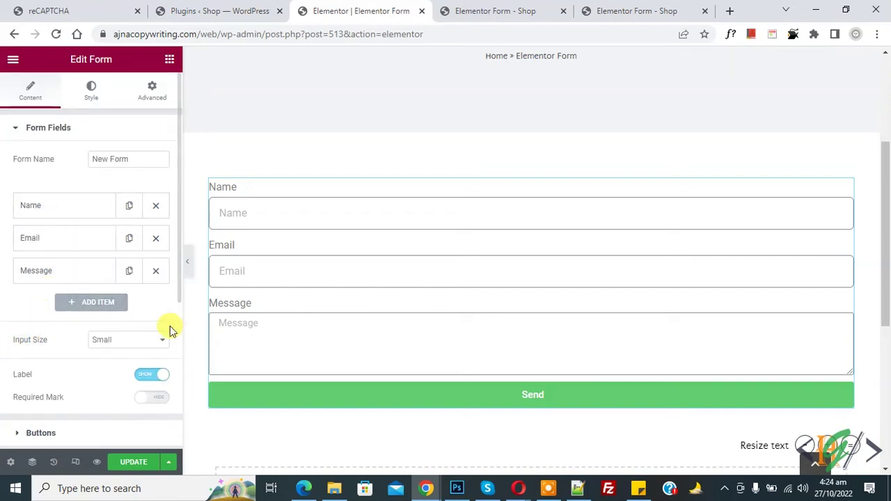
{"action": "left_click", "coordinate": [114, 341]}
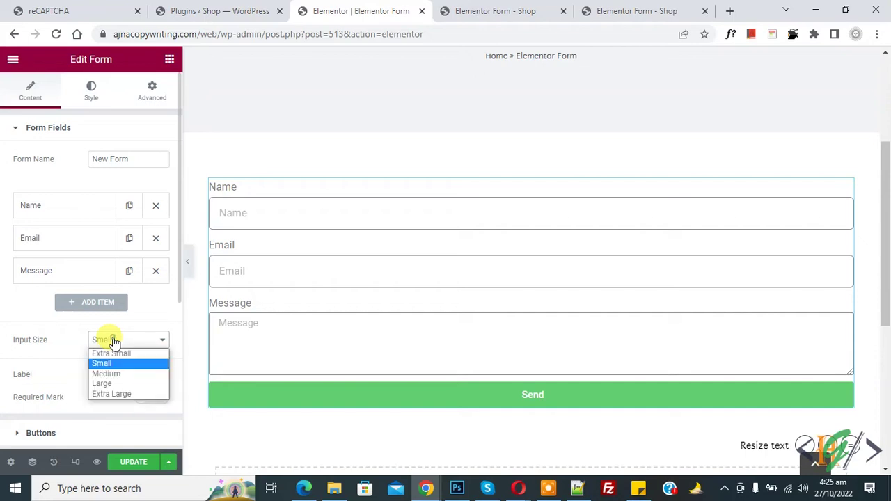
{"action": "left_click", "coordinate": [117, 393]}
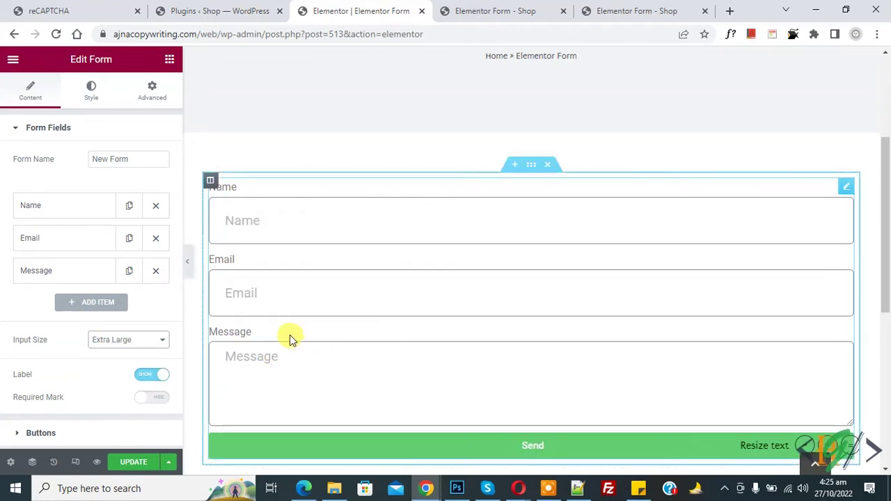
{"action": "left_click", "coordinate": [114, 341]}
{"action": "left_click", "coordinate": [108, 364]}
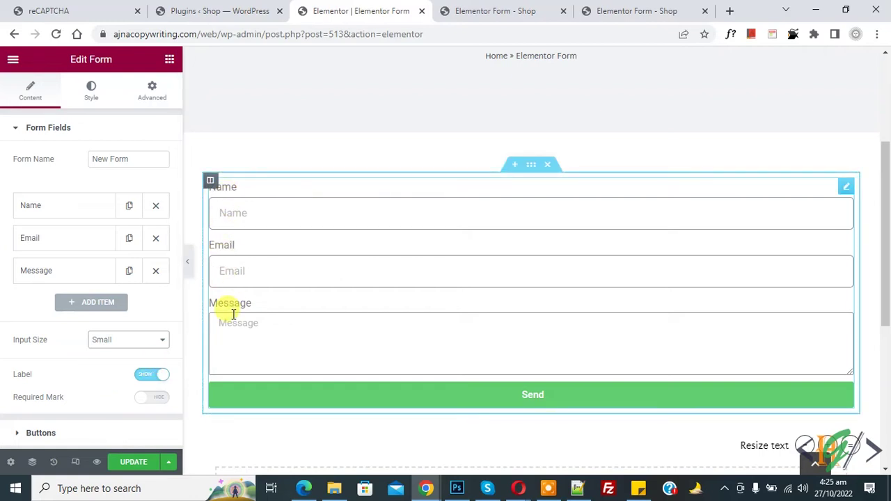
- Toggle field labels off and on again, and switch on the required-field asterisk
{"action": "left_click", "coordinate": [148, 379]}
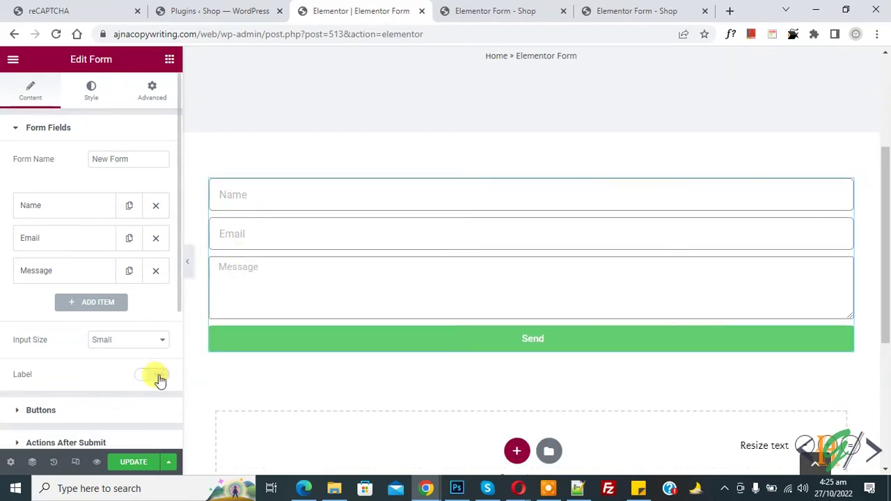
{"action": "left_click", "coordinate": [158, 380]}
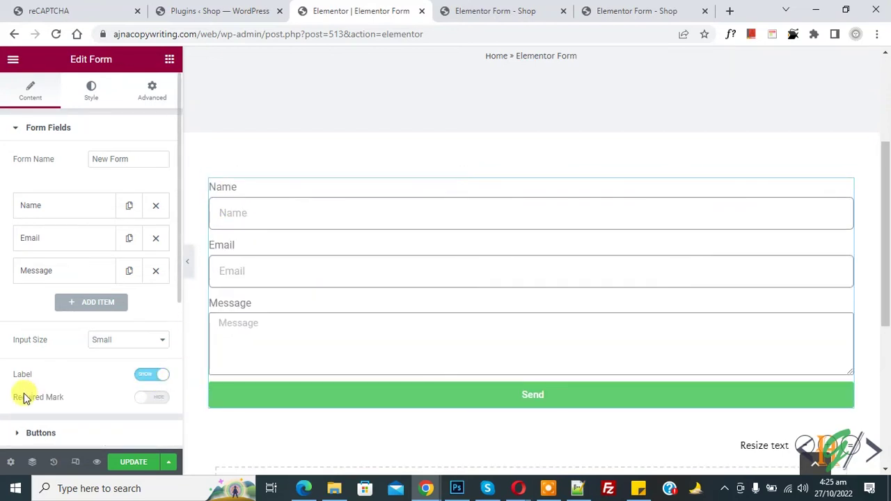
{"action": "left_click", "coordinate": [151, 400]}
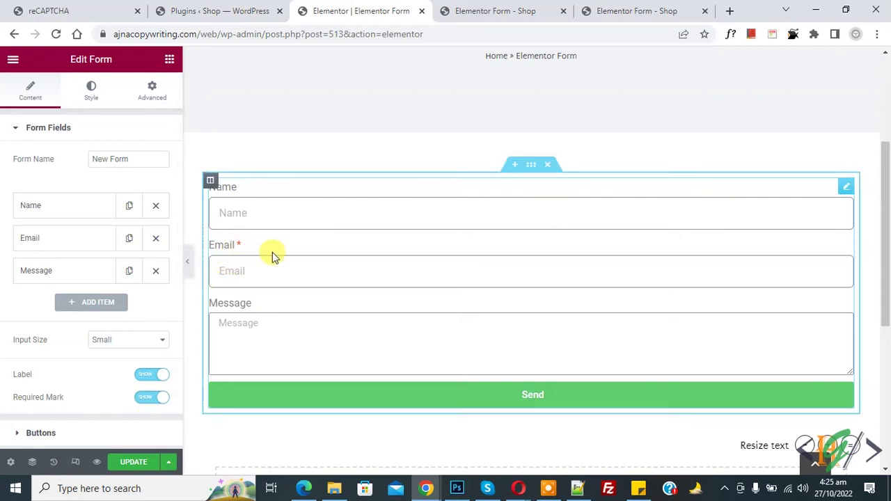
{"action": "left_click", "coordinate": [82, 212]}
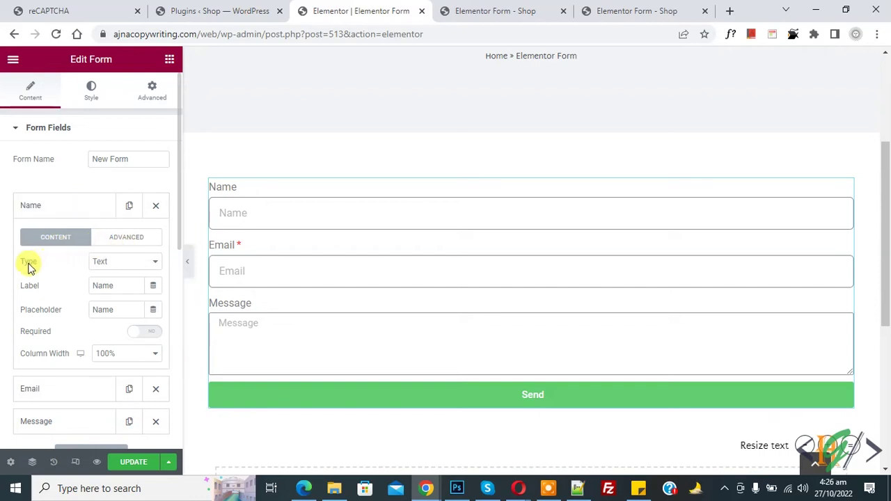
- Check the Name field's type options and its Advanced-tab field ID and shortcode
{"action": "left_click", "coordinate": [122, 264]}
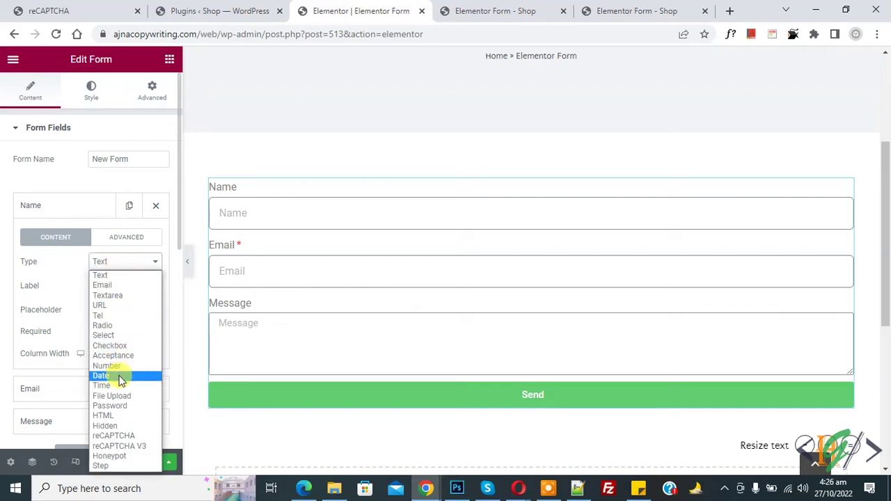
{"action": "left_click", "coordinate": [72, 259]}
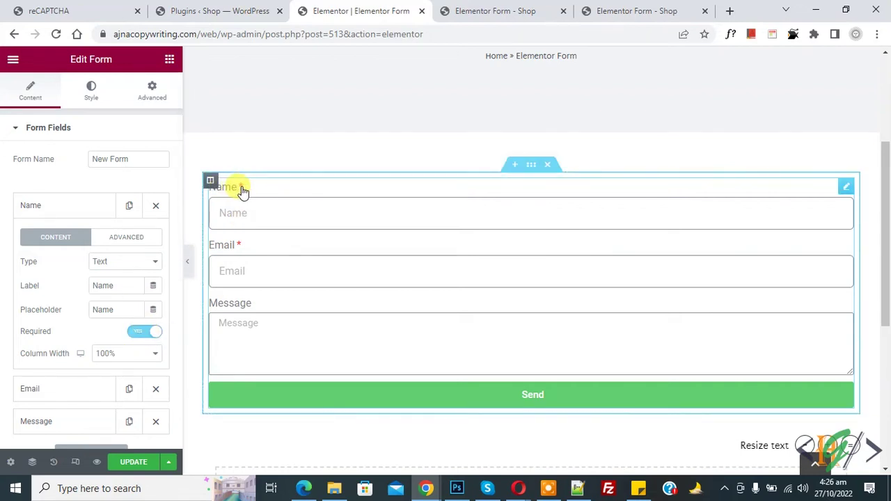
{"action": "scroll", "coordinate": [89, 274], "scroll_direction": "down", "scroll_amount": 1}
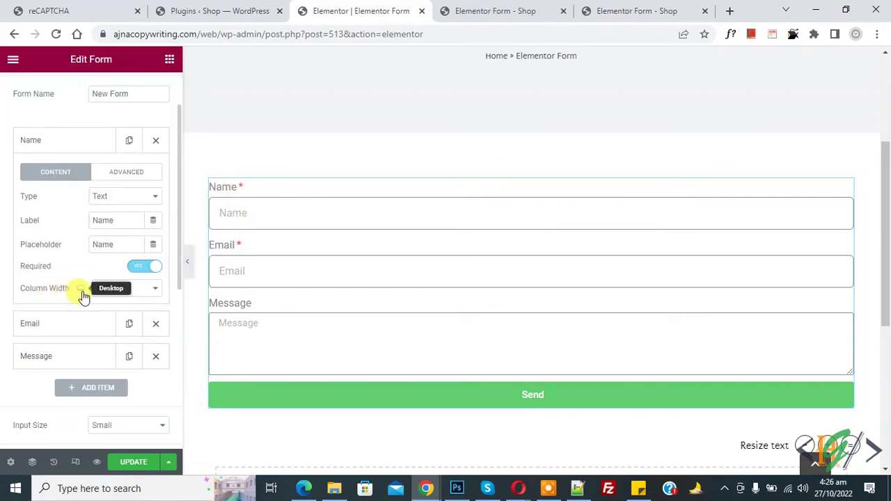
{"action": "scroll", "coordinate": [83, 270], "scroll_direction": "up", "scroll_amount": 1}
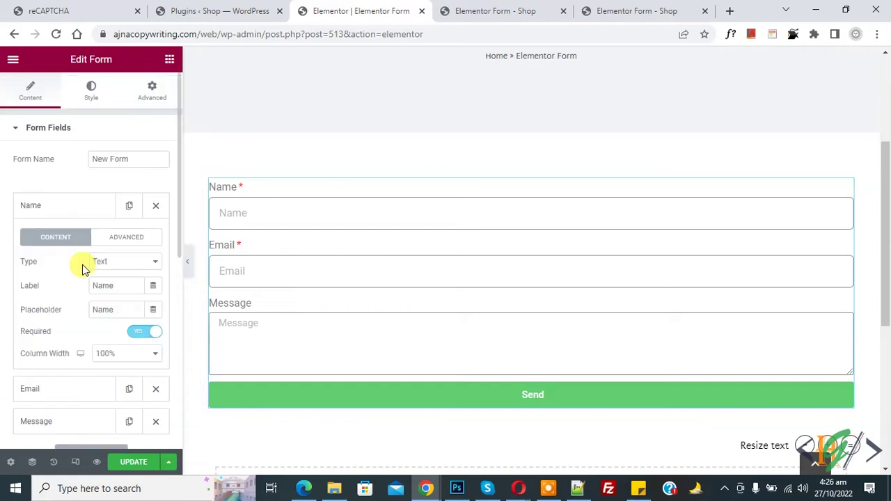
{"action": "left_click", "coordinate": [130, 244]}
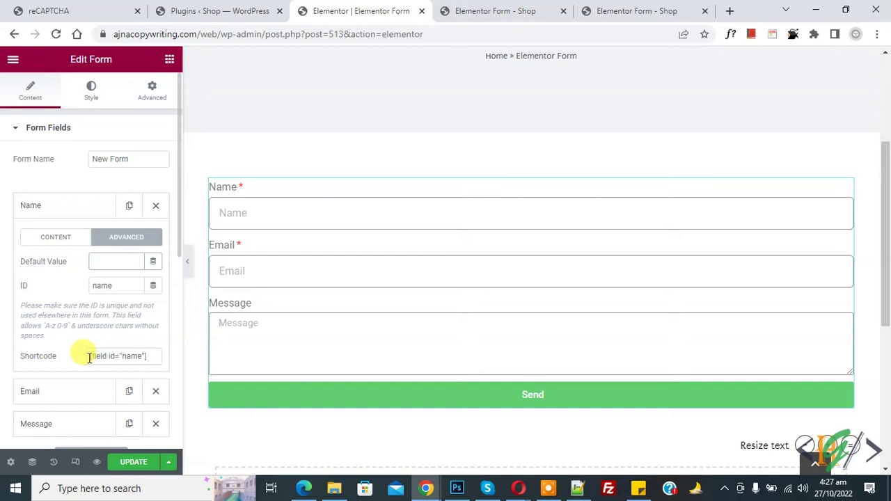
{"action": "left_click_drag", "start_coordinate": [89, 357], "coordinate": [128, 357]}
{"action": "left_click", "coordinate": [146, 358]}
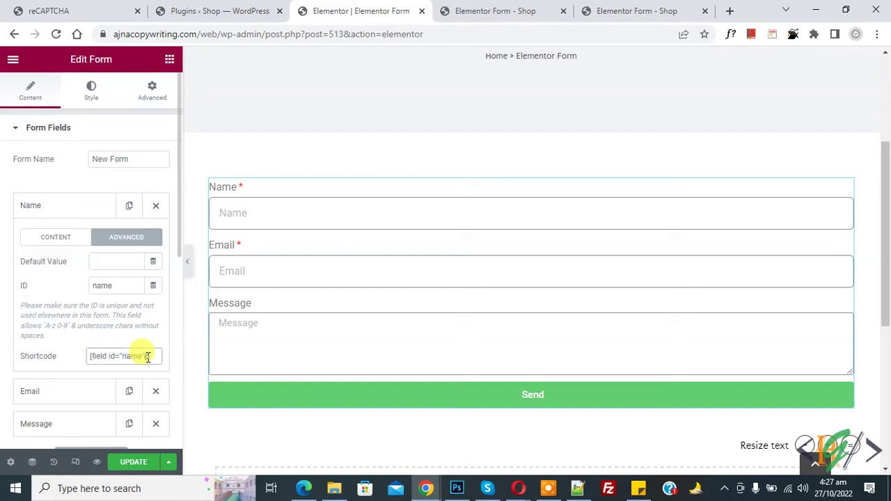
{"action": "left_click", "coordinate": [70, 394]}
- Review the Email field's type options and its ID and shortcode, leaving them unchanged
{"action": "left_click", "coordinate": [129, 297]}
{"action": "left_click", "coordinate": [107, 300]}
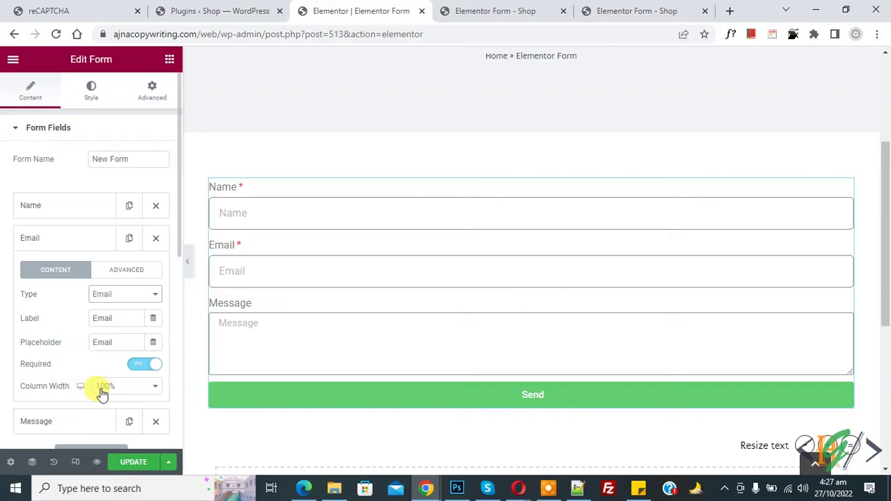
{"action": "left_click", "coordinate": [126, 271]}
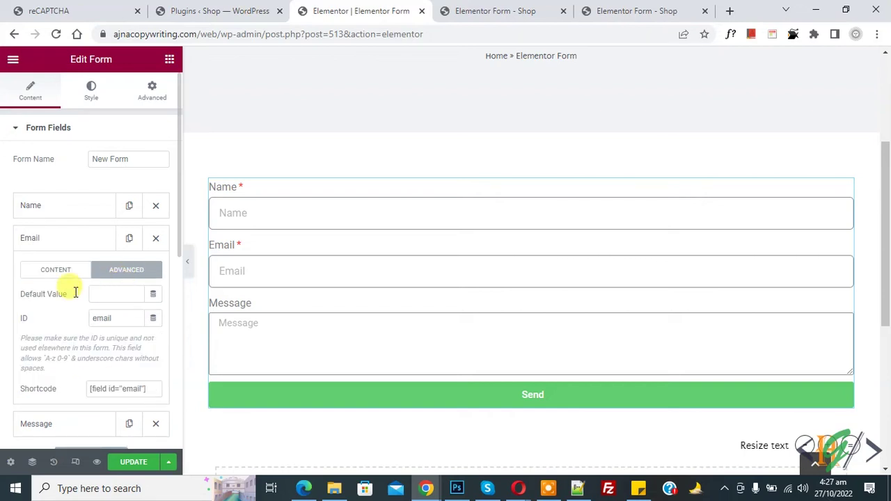
{"action": "left_click", "coordinate": [84, 244]}
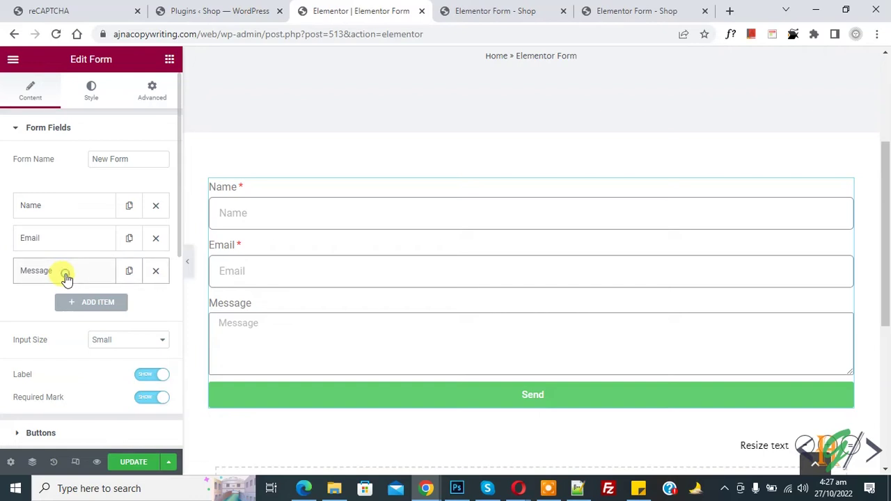
- Set the Message field to 5 rows and add a new form field
{"action": "left_click", "coordinate": [66, 276]}
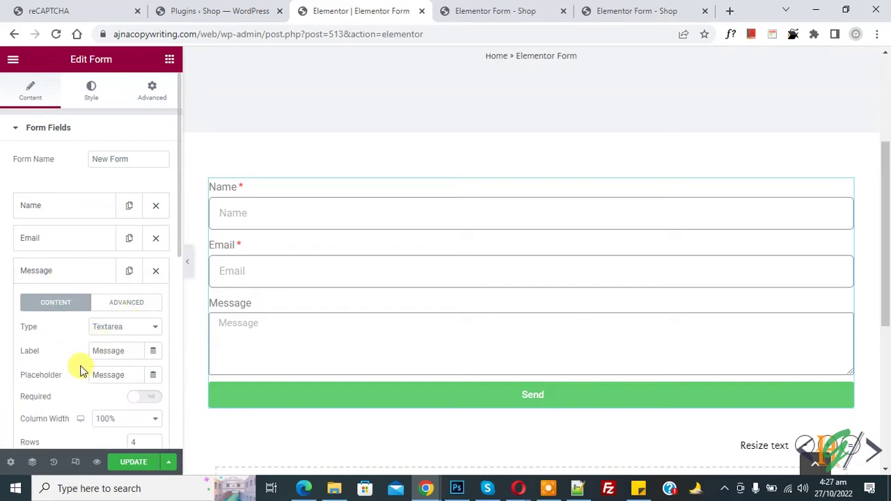
{"action": "scroll", "coordinate": [80, 369], "scroll_direction": "down", "scroll_amount": 1}
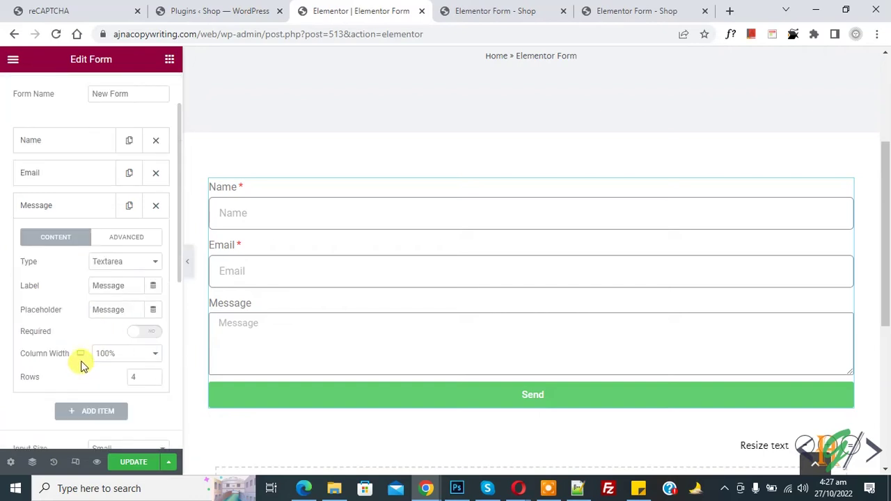
{"action": "left_click", "coordinate": [153, 373]}
{"action": "left_click", "coordinate": [153, 374]}
{"action": "left_click", "coordinate": [153, 374]}
{"action": "left_click", "coordinate": [153, 373]}
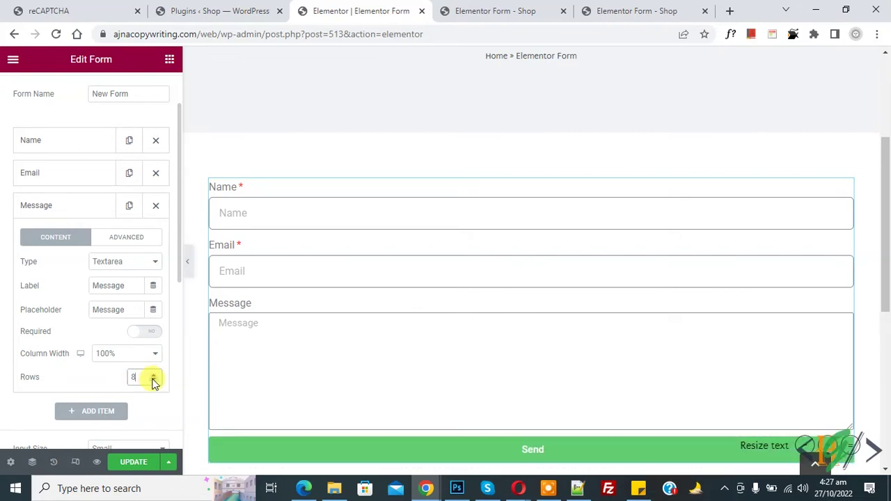
{"action": "left_click", "coordinate": [153, 380]}
{"action": "left_click", "coordinate": [153, 380]}
{"action": "left_click", "coordinate": [153, 380]}
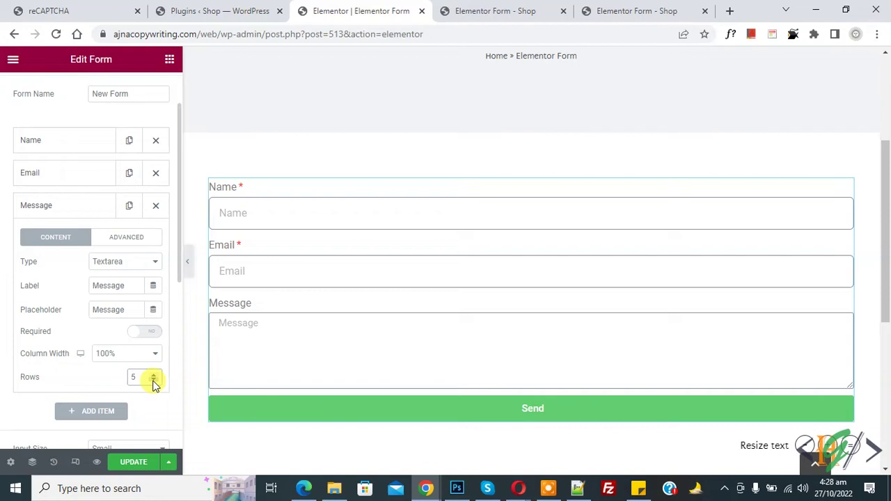
{"action": "left_click", "coordinate": [96, 415]}
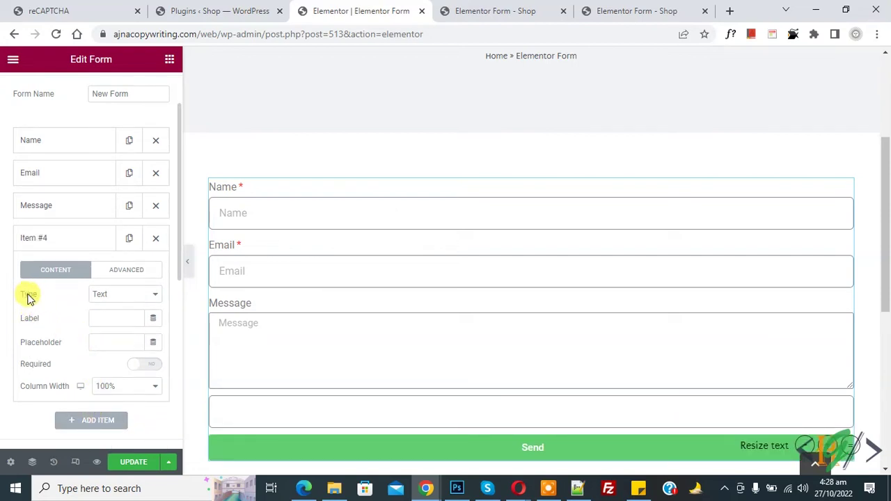
- Make the new field a required Tel field labelled Phone with a Phone placeholder
{"action": "left_click", "coordinate": [116, 296]}
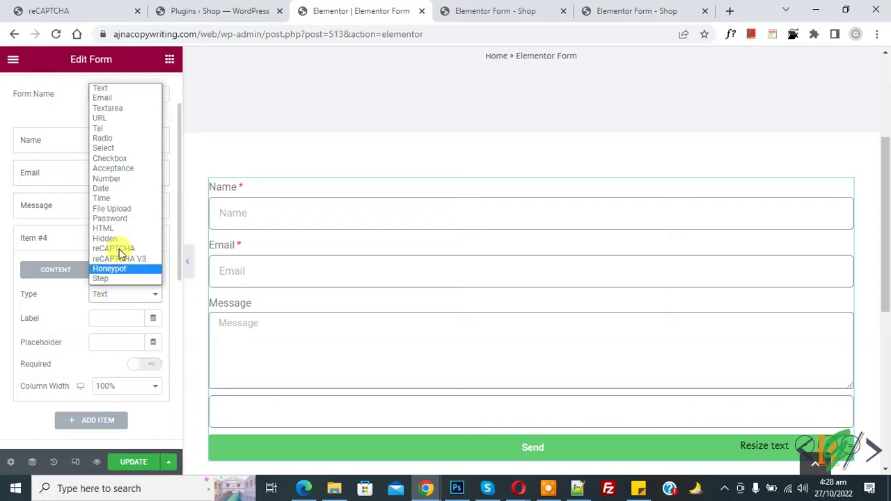
{"action": "left_click", "coordinate": [115, 129]}
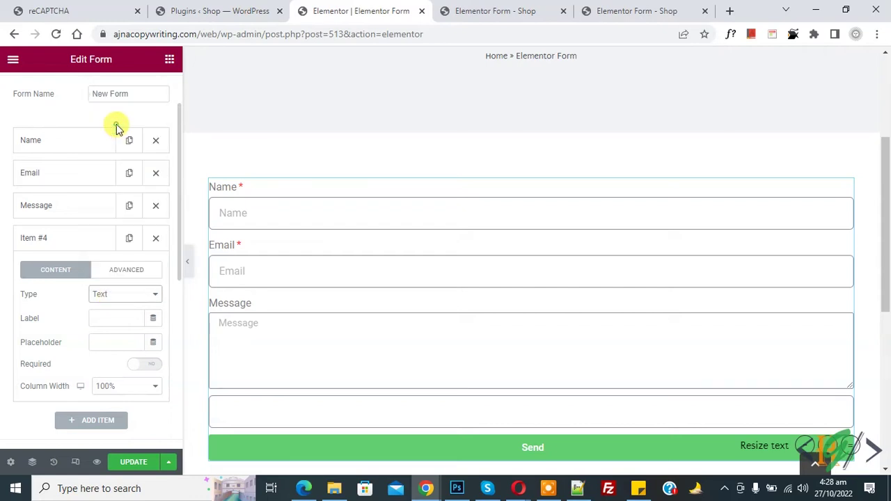
{"action": "left_click", "coordinate": [102, 318]}
{"action": "type", "text": "P"}
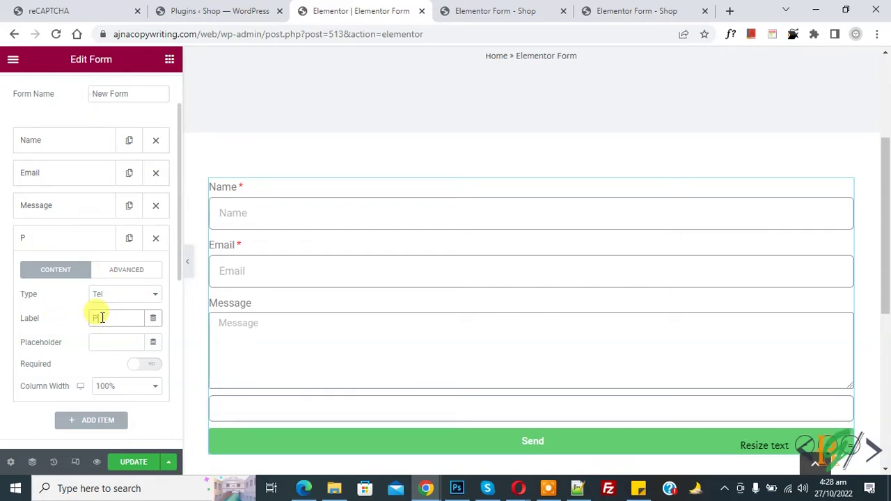
{"action": "type", "text": "hone"}
{"action": "left_click", "coordinate": [98, 344]}
{"action": "type", "text": "Phone"}
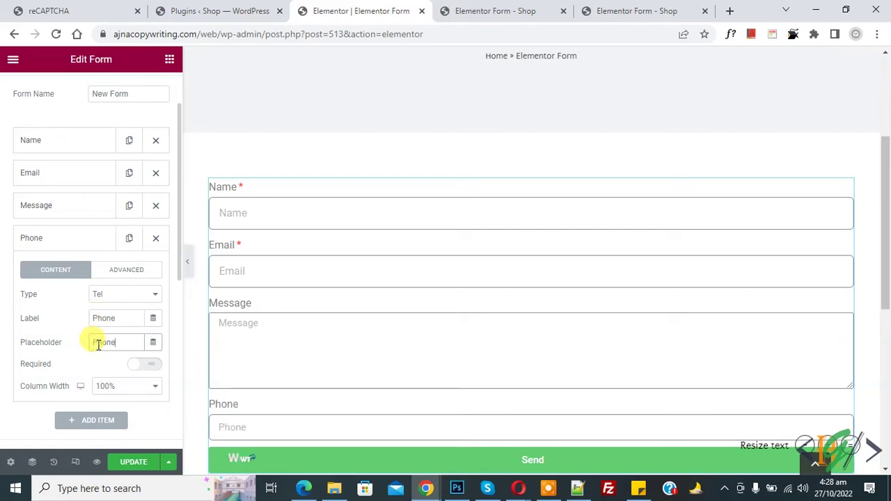
{"action": "left_click", "coordinate": [146, 365]}
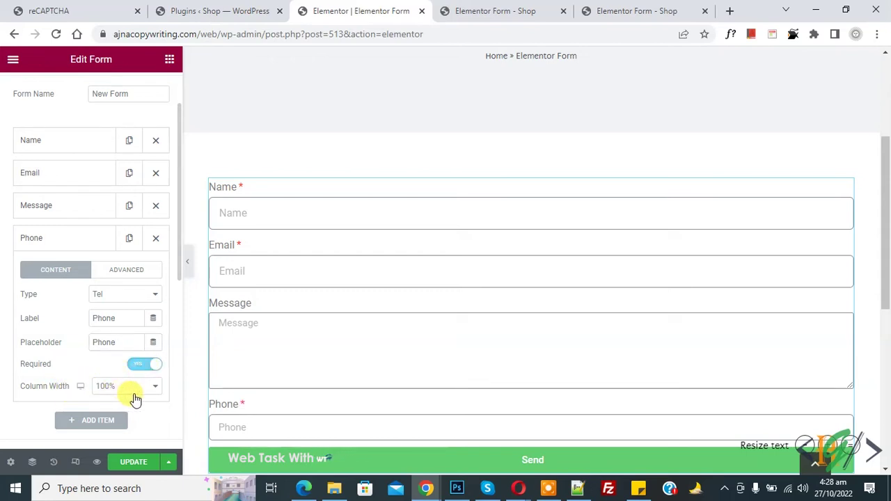
{"action": "left_click", "coordinate": [65, 234]}
- Move Phone directly below Name and give both Name and Phone 50% column width
{"action": "left_click_drag", "start_coordinate": [65, 235], "coordinate": [66, 178]}
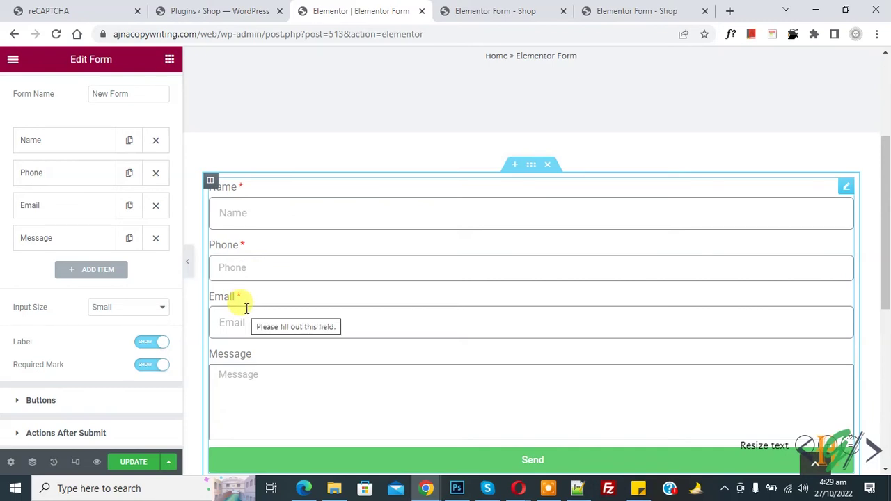
{"action": "left_click", "coordinate": [61, 142]}
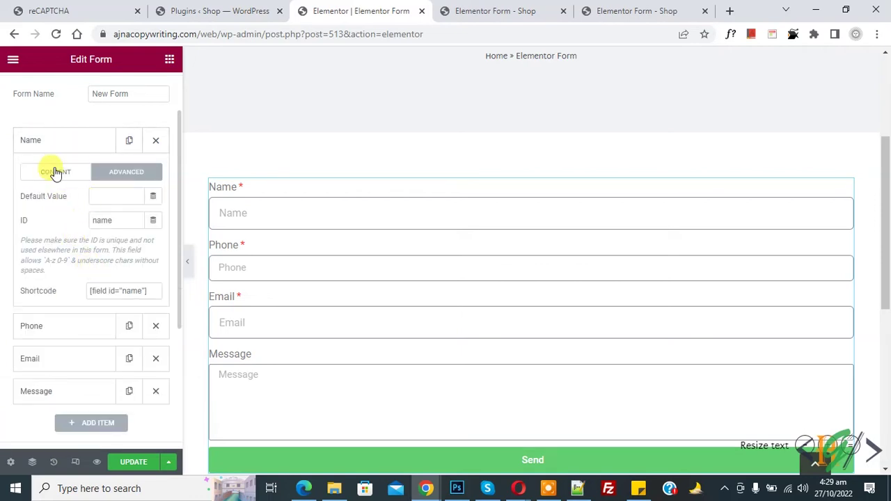
{"action": "left_click", "coordinate": [52, 177]}
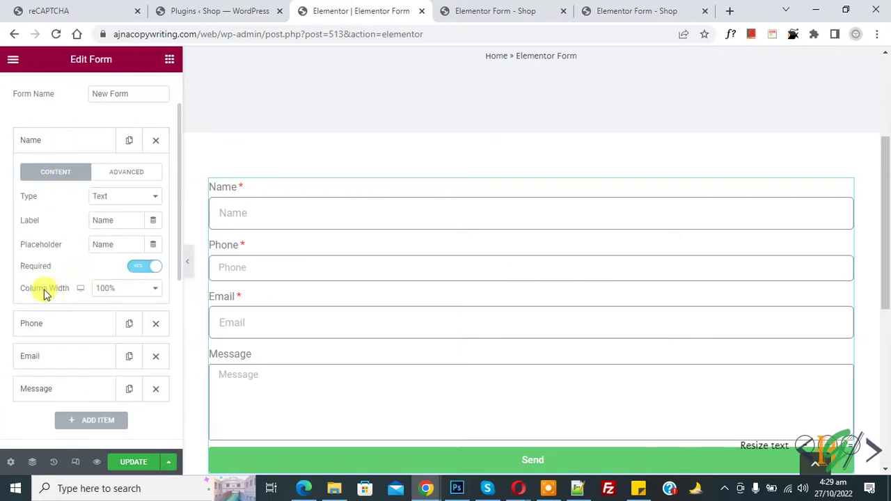
{"action": "left_click", "coordinate": [118, 289]}
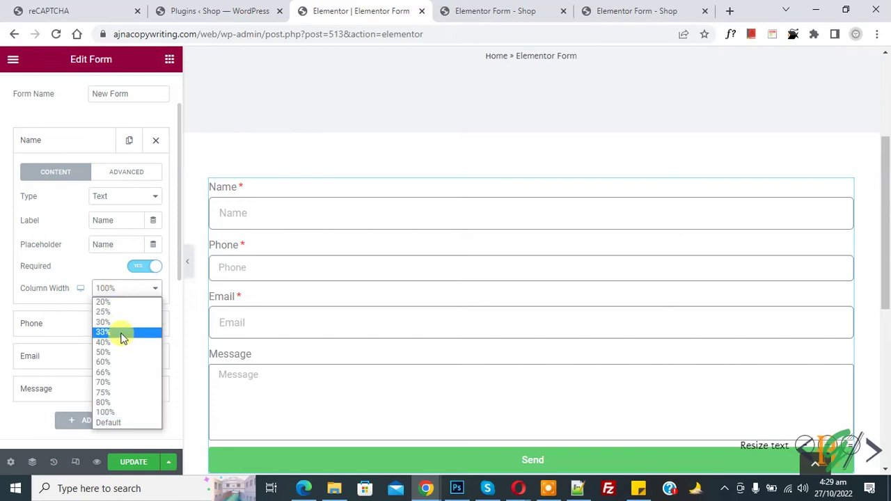
{"action": "left_click", "coordinate": [111, 352]}
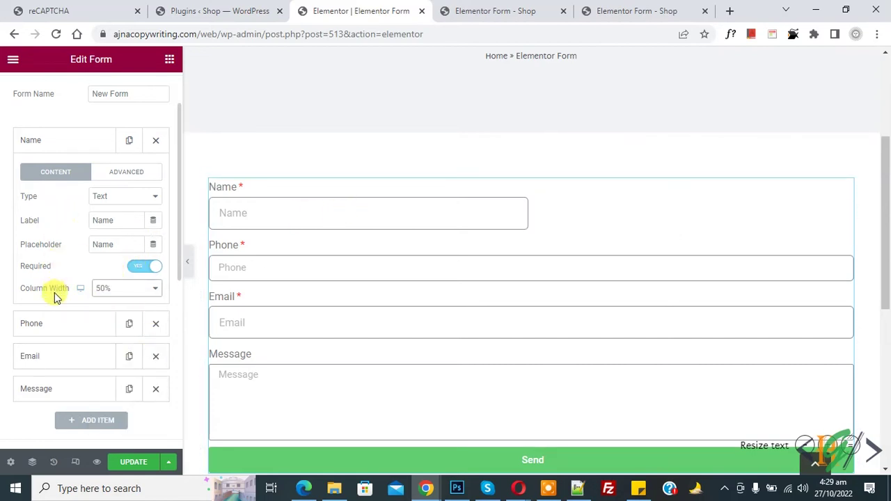
{"action": "left_click", "coordinate": [50, 327]}
{"action": "left_click", "coordinate": [115, 322]}
{"action": "left_click", "coordinate": [111, 387]}
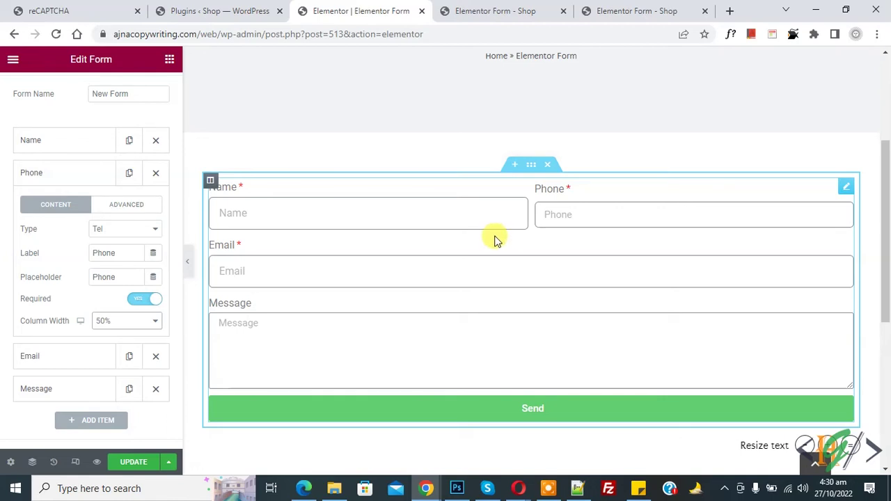
{"action": "left_click", "coordinate": [115, 324]}
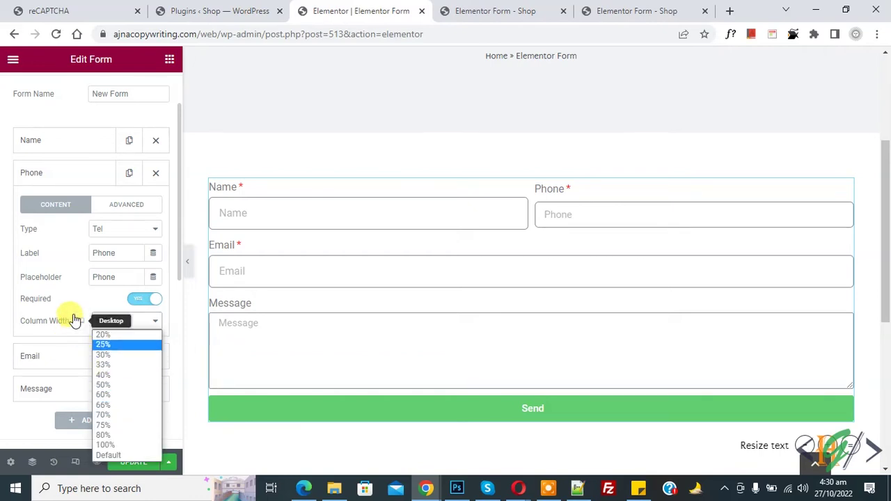
{"action": "left_click", "coordinate": [41, 328]}
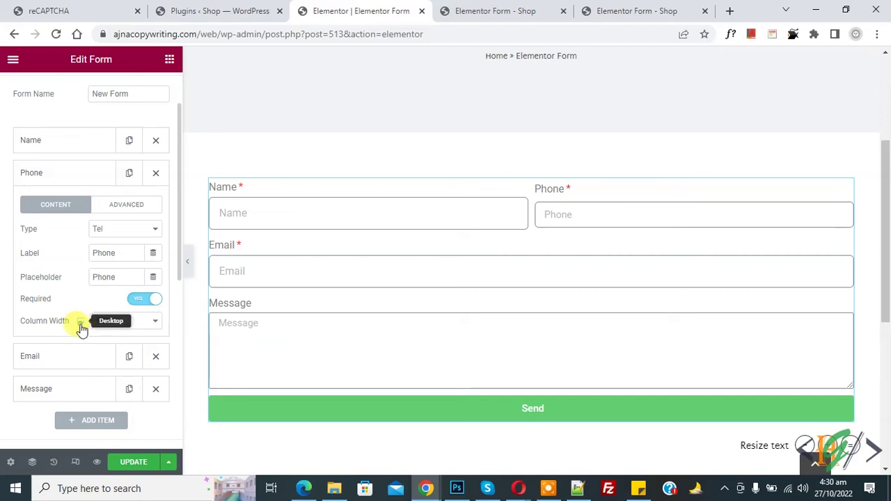
- Set Phone and Name to 50% column width on the Mobile layout as well
{"action": "left_click", "coordinate": [81, 325]}
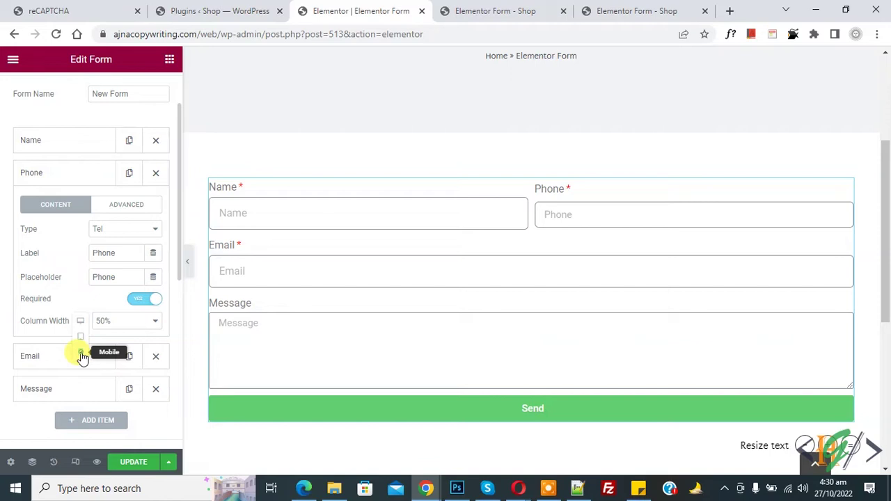
{"action": "left_click", "coordinate": [81, 354]}
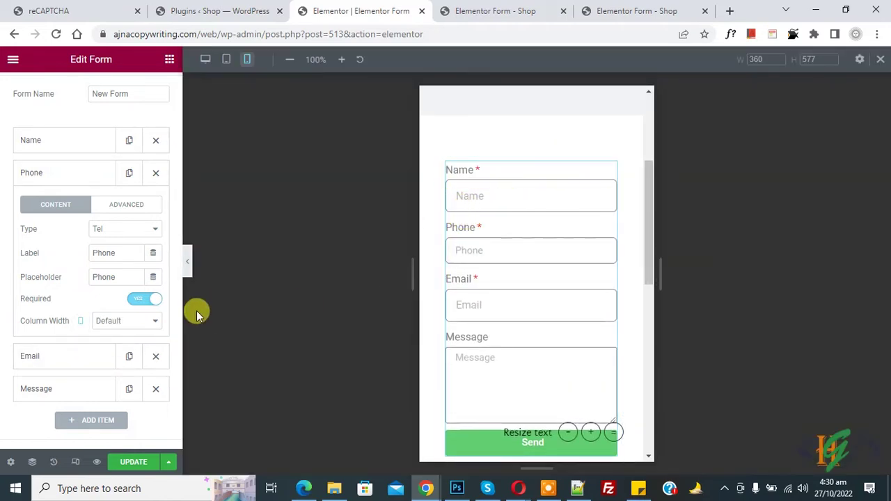
{"action": "left_click", "coordinate": [130, 327]}
{"action": "left_click", "coordinate": [116, 381]}
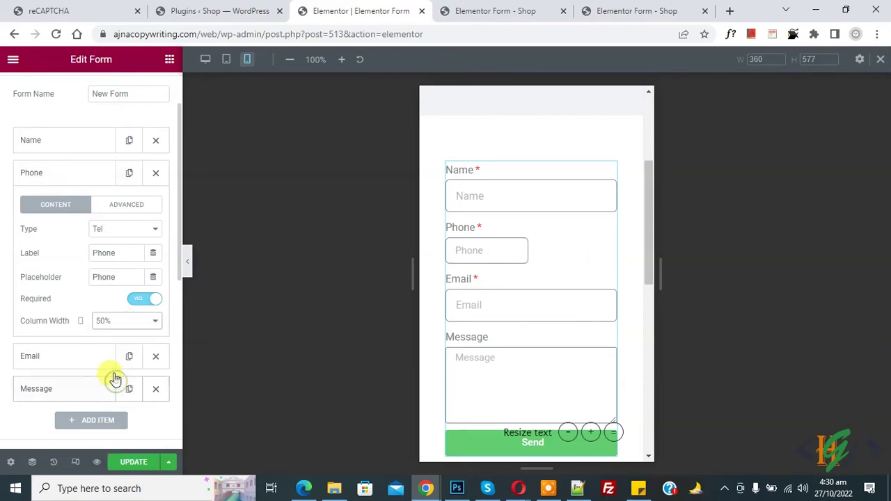
{"action": "left_click", "coordinate": [55, 146]}
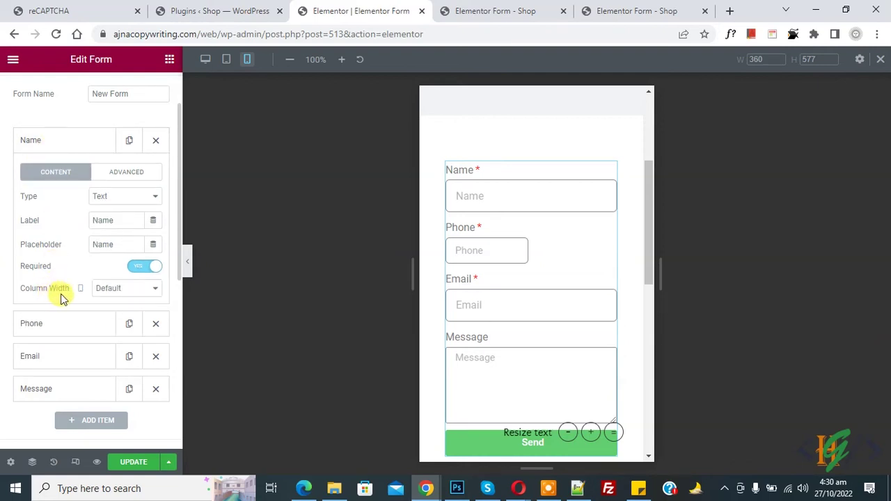
{"action": "left_click", "coordinate": [119, 291]}
{"action": "left_click", "coordinate": [113, 356]}
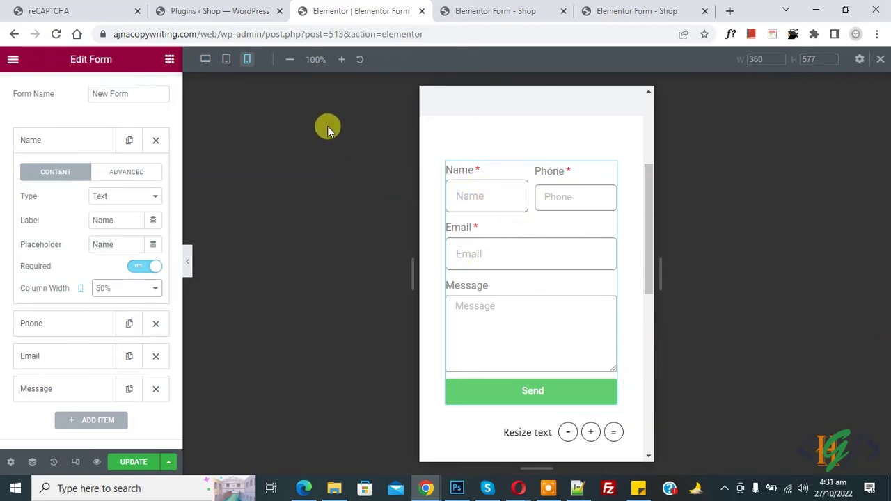
{"action": "left_click", "coordinate": [207, 62]}
- Add a fifth form field and set its type to Radio
{"action": "scroll", "coordinate": [66, 298], "scroll_direction": "down", "scroll_amount": 1}
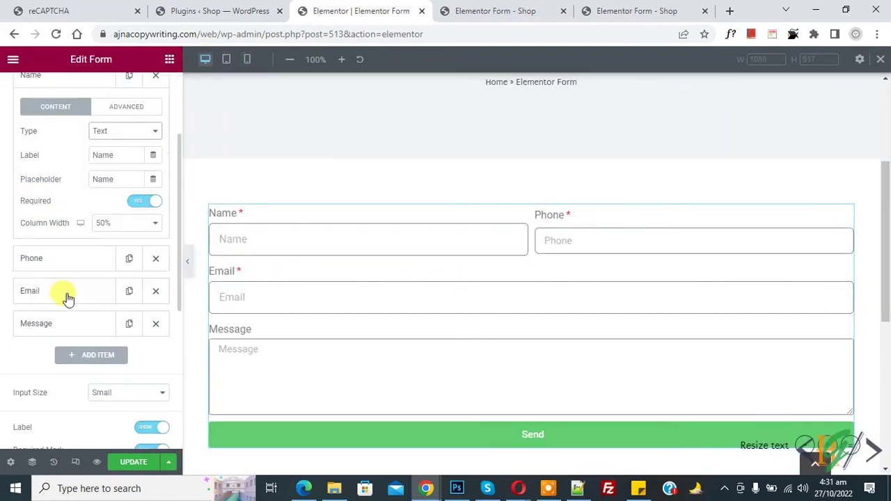
{"action": "left_click", "coordinate": [83, 356]}
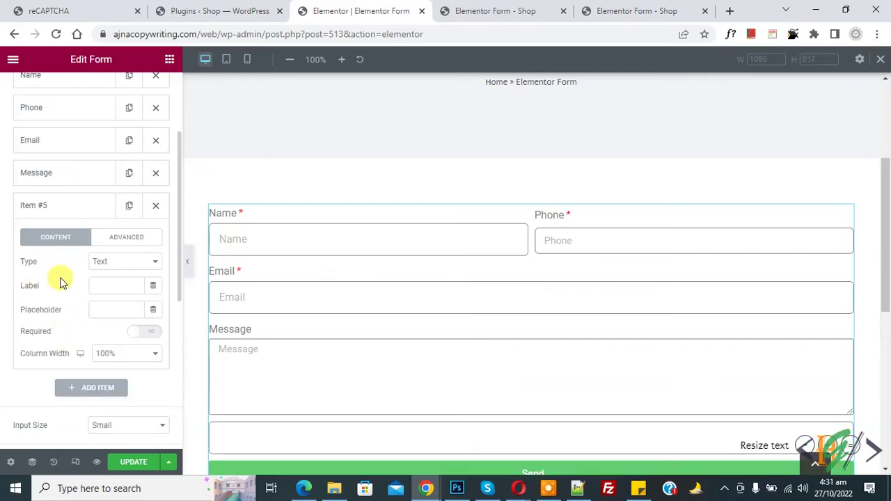
{"action": "left_click", "coordinate": [124, 268]}
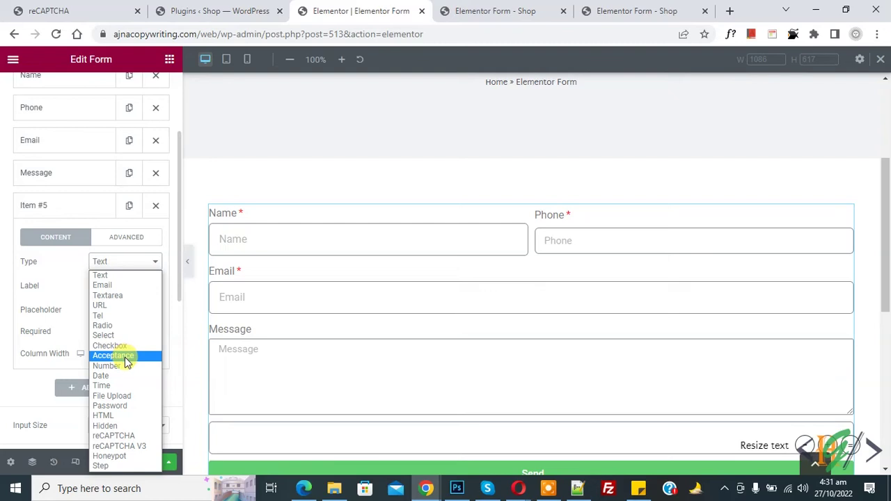
{"action": "left_click", "coordinate": [116, 325]}
- Enter the radio options A, B and C on separate lines
{"action": "scroll", "coordinate": [128, 306], "scroll_direction": "down", "scroll_amount": 1}
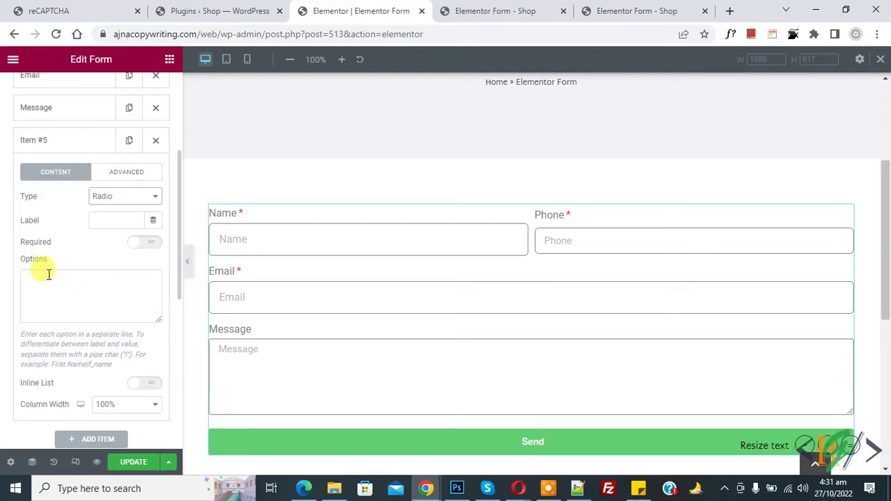
{"action": "left_click", "coordinate": [56, 285]}
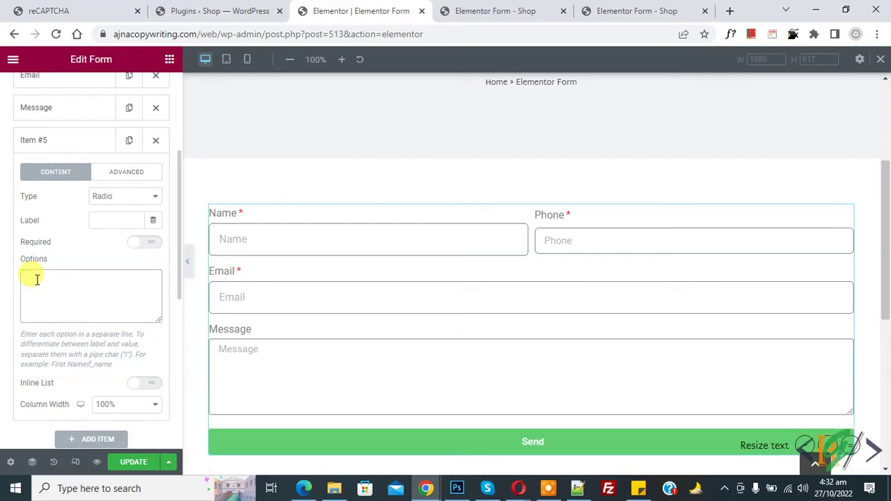
{"action": "type", "text": "A"}
{"action": "key", "text": "Return"}
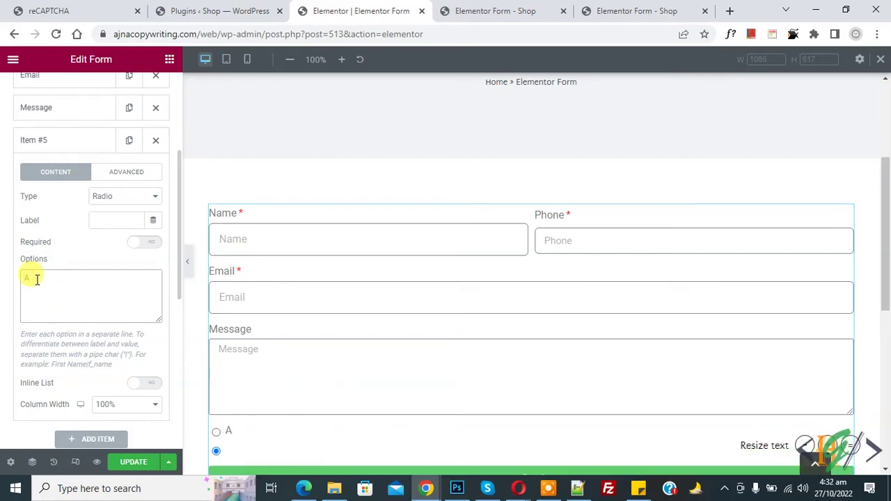
{"action": "type", "text": "B"}
{"action": "key", "text": "Return"}
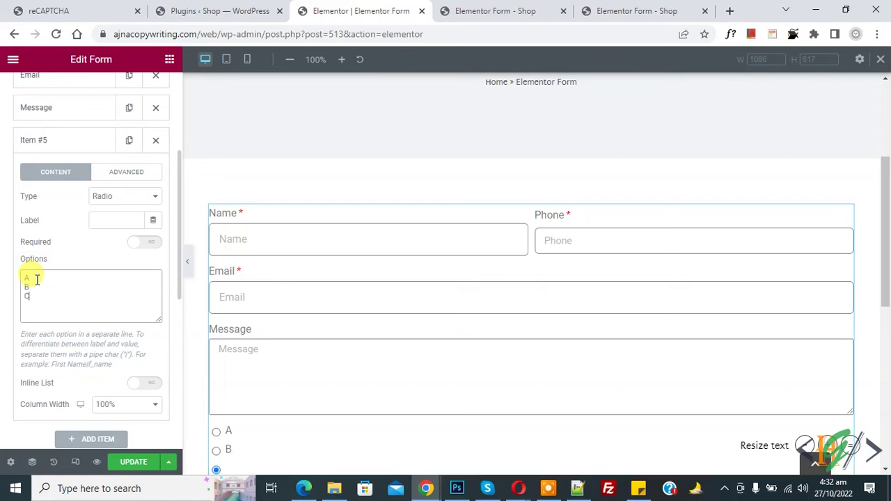
{"action": "type", "text": "C"}
{"action": "scroll", "coordinate": [268, 369], "scroll_direction": "down", "scroll_amount": 1}
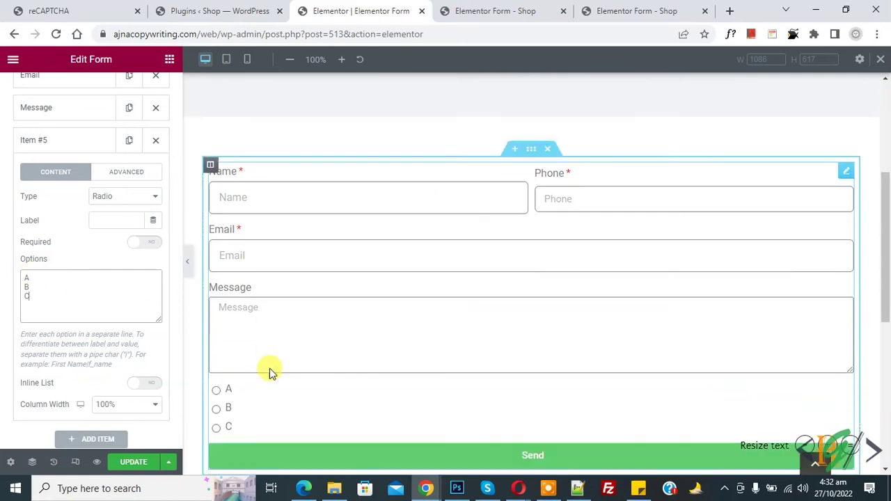
{"action": "left_click", "coordinate": [101, 197]}
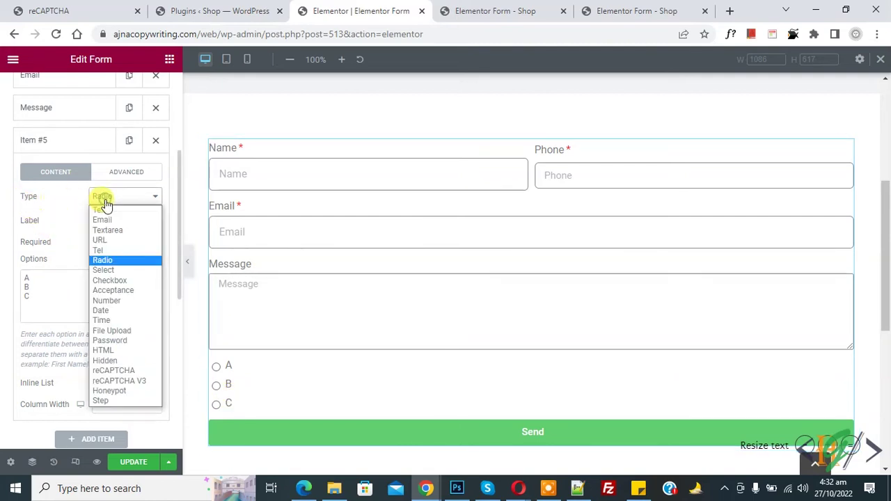
- Change the radio field to a Select dropdown and preview its A, B, C choices
{"action": "left_click", "coordinate": [119, 270]}
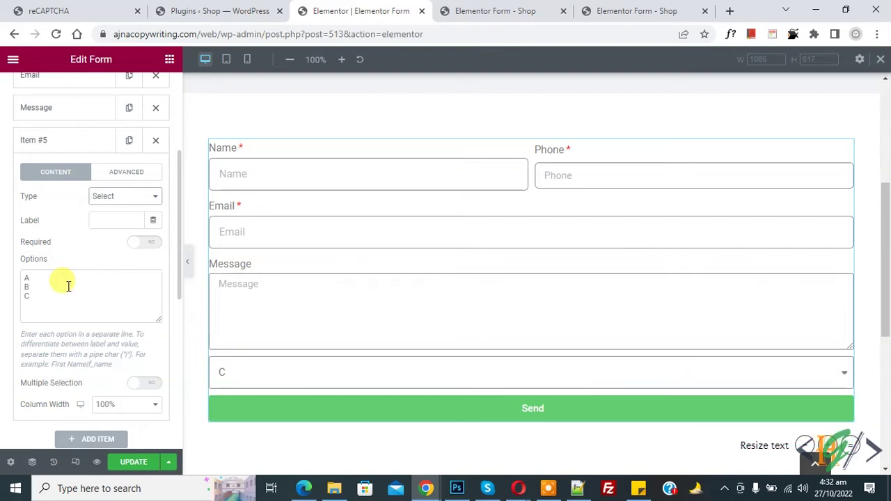
{"action": "left_click", "coordinate": [33, 280]}
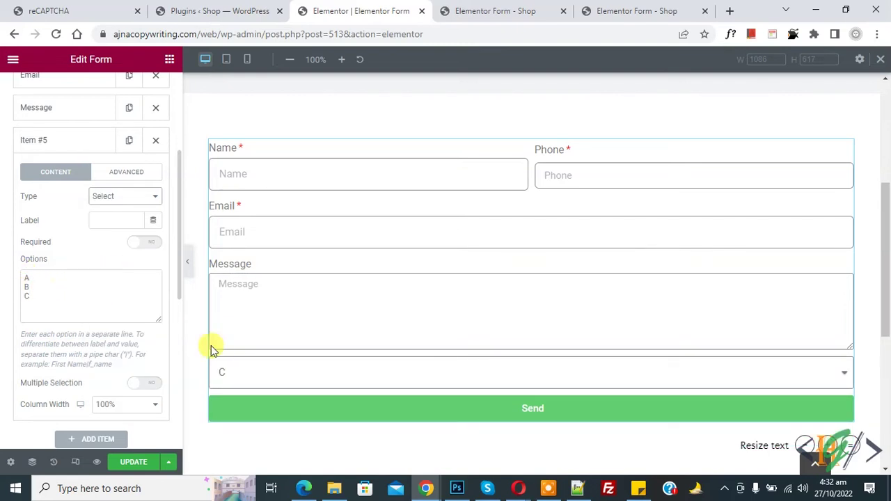
{"action": "left_click", "coordinate": [380, 371]}
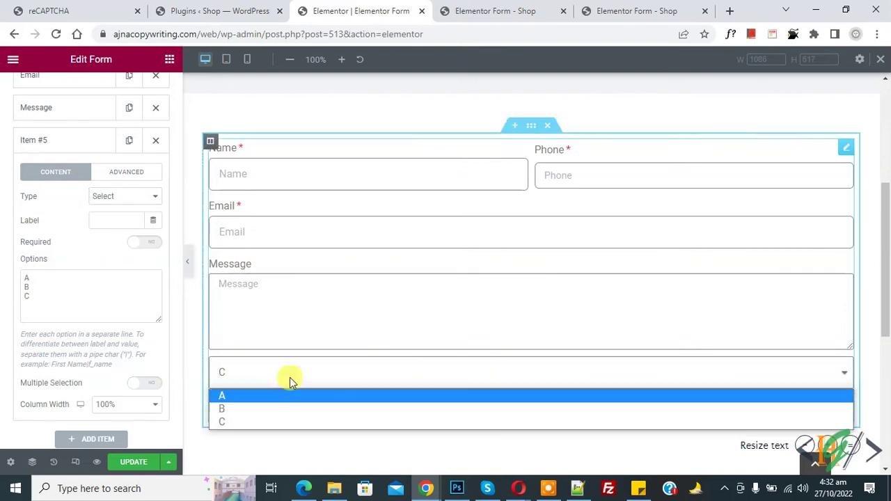
{"action": "left_click", "coordinate": [76, 282]}
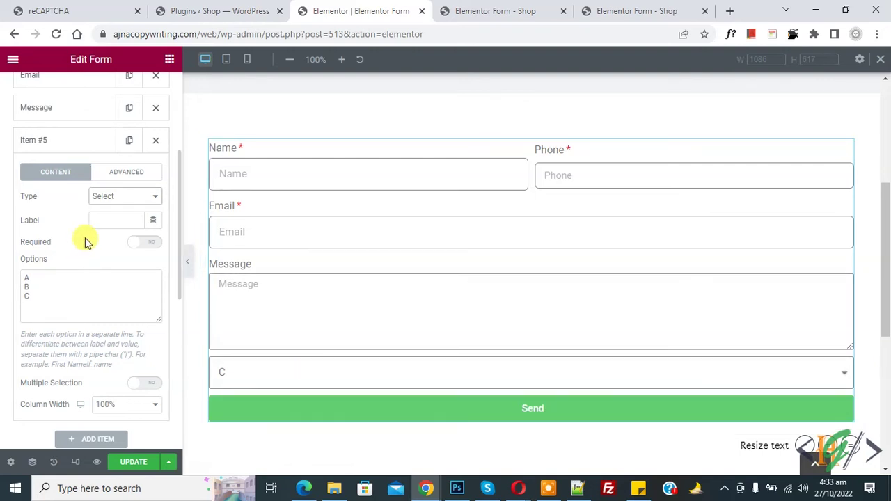
- Label the dropdown field 'Select' and make it required
{"action": "left_click", "coordinate": [98, 220]}
{"action": "type", "text": "Select"}
{"action": "left_click", "coordinate": [104, 306]}
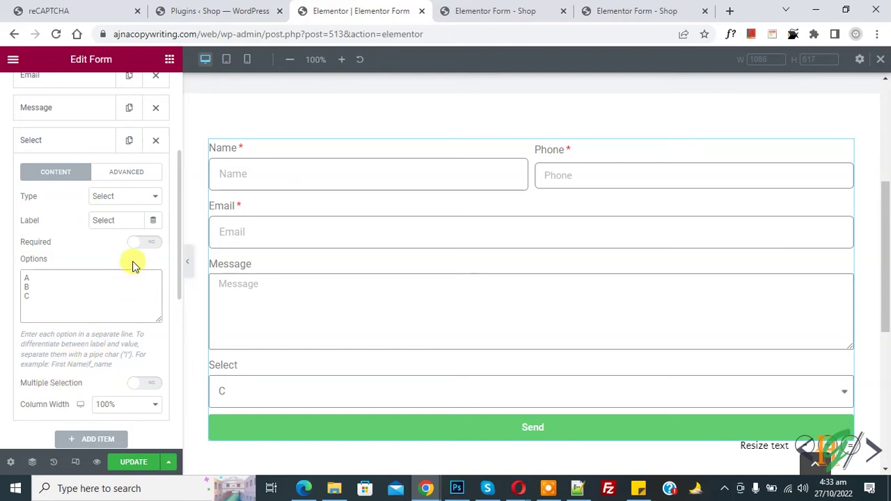
{"action": "left_click", "coordinate": [144, 243]}
{"action": "scroll", "coordinate": [126, 252], "scroll_direction": "down", "scroll_amount": 2}
{"action": "scroll", "coordinate": [106, 252], "scroll_direction": "down", "scroll_amount": 3}
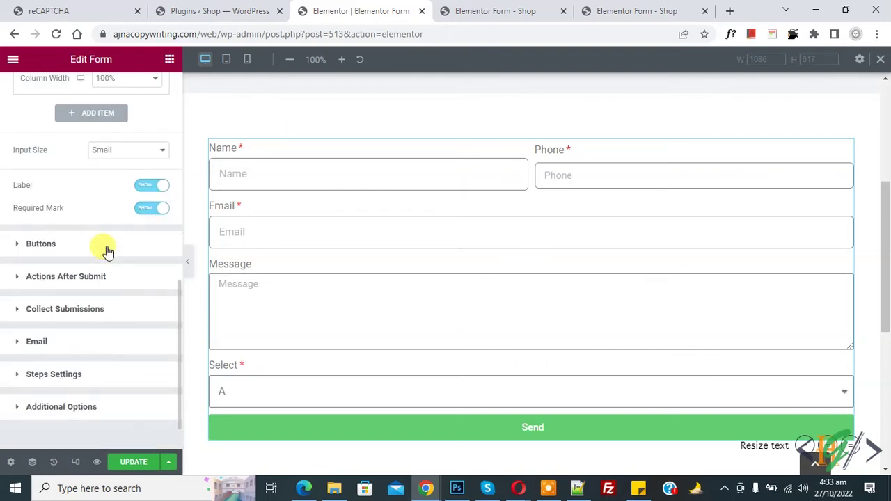
- Set the form button to Medium size and try a 50% column width
{"action": "left_click", "coordinate": [26, 246]}
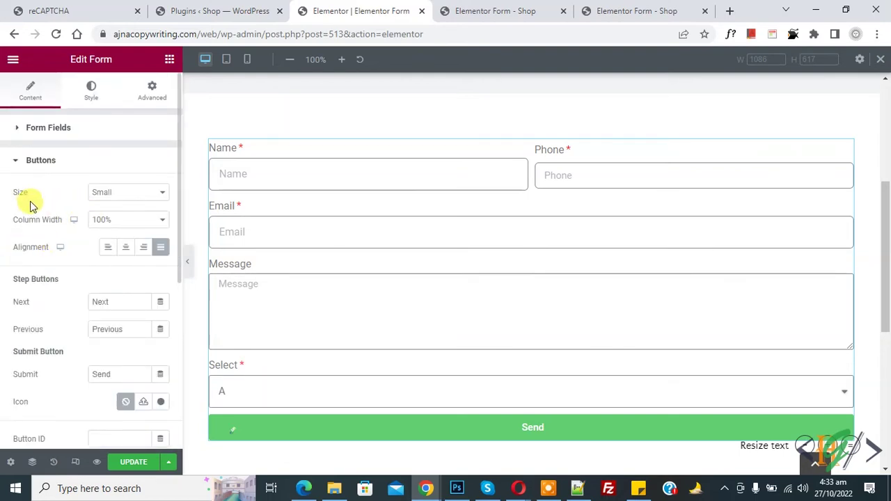
{"action": "left_click", "coordinate": [134, 196]}
{"action": "left_click", "coordinate": [122, 229]}
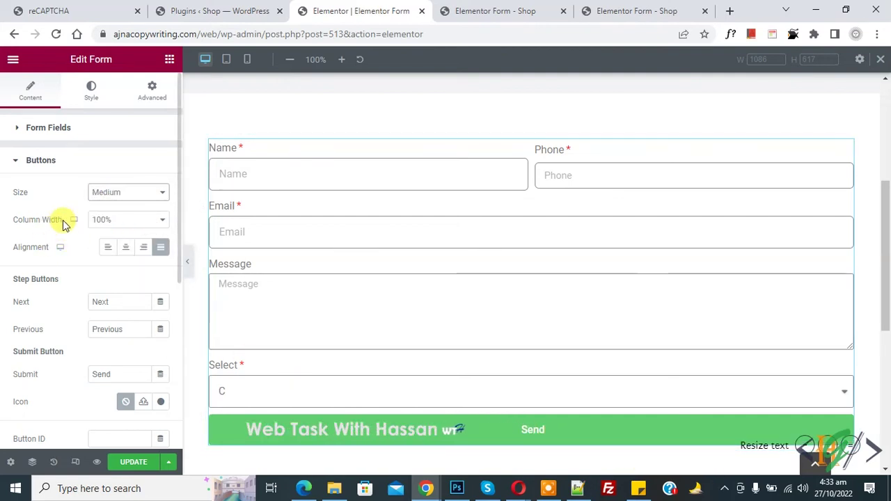
{"action": "left_click", "coordinate": [112, 222]}
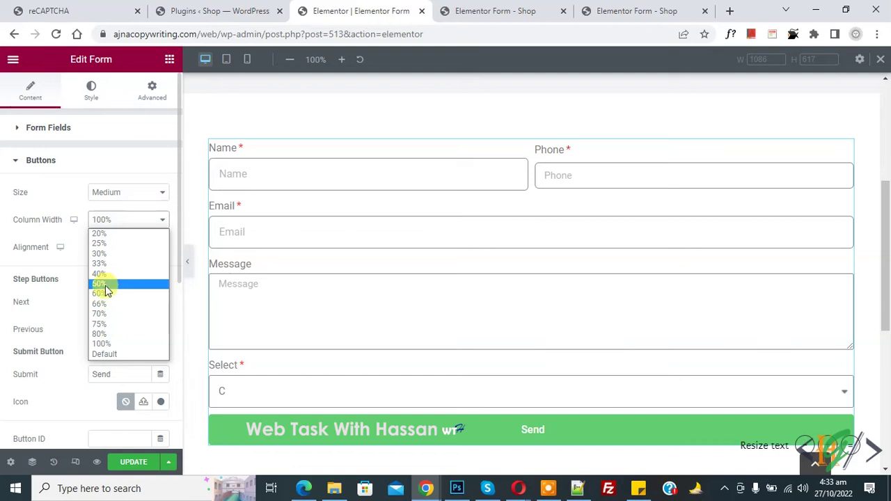
{"action": "left_click", "coordinate": [99, 284]}
{"action": "left_click", "coordinate": [105, 224]}
{"action": "left_click", "coordinate": [108, 227]}
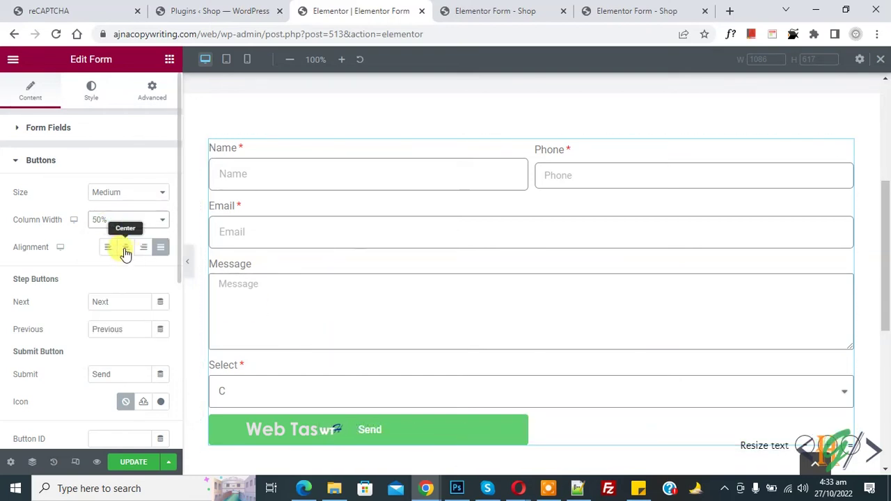
- Set the button to 100% column width and change its label from Send to Submit
{"action": "left_click", "coordinate": [108, 248]}
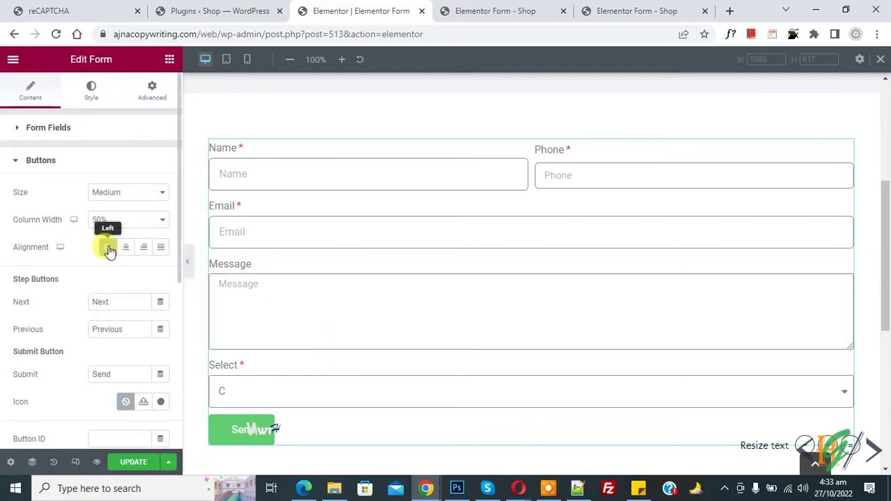
{"action": "left_click", "coordinate": [160, 247]}
{"action": "left_click", "coordinate": [117, 221]}
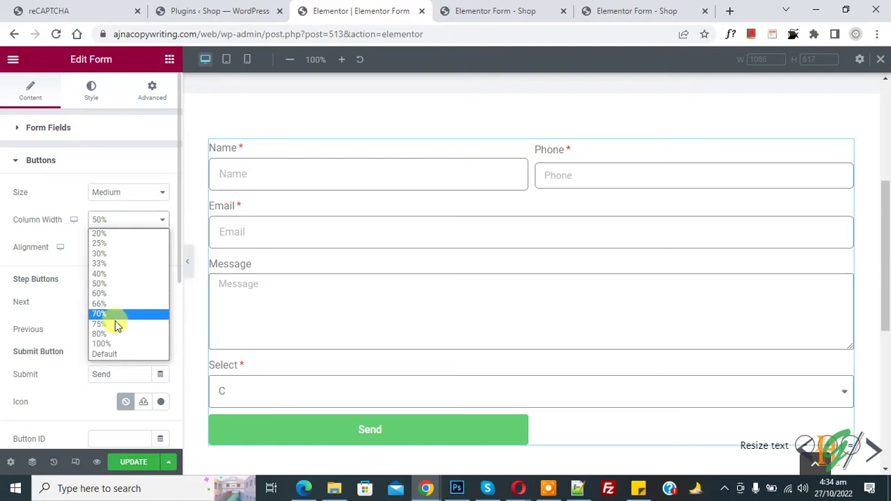
{"action": "left_click", "coordinate": [110, 343]}
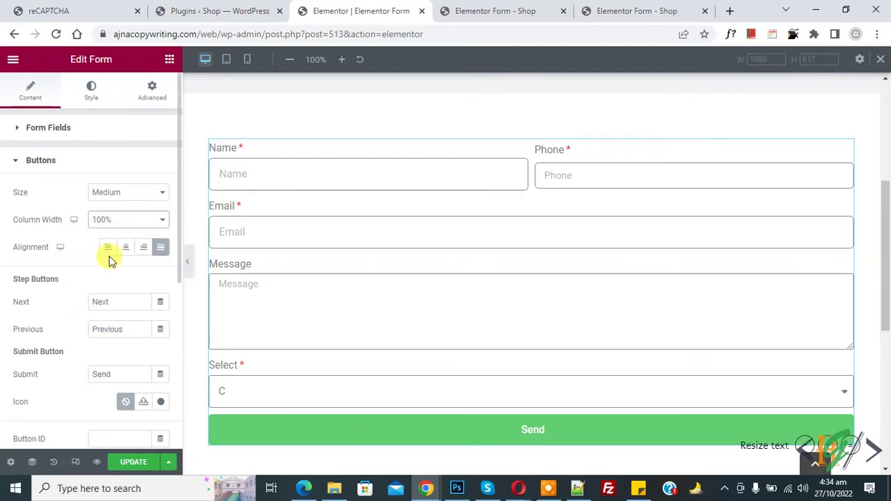
{"action": "double_click", "coordinate": [101, 375]}
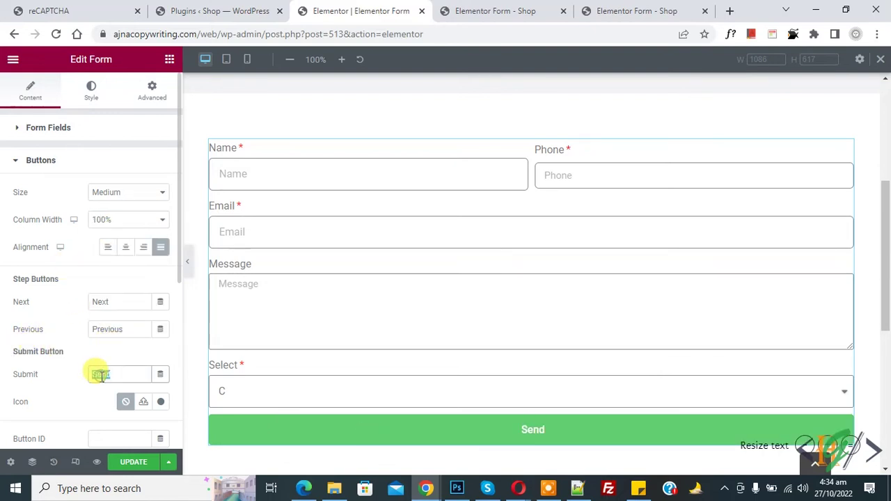
{"action": "type", "text": "Submit"}
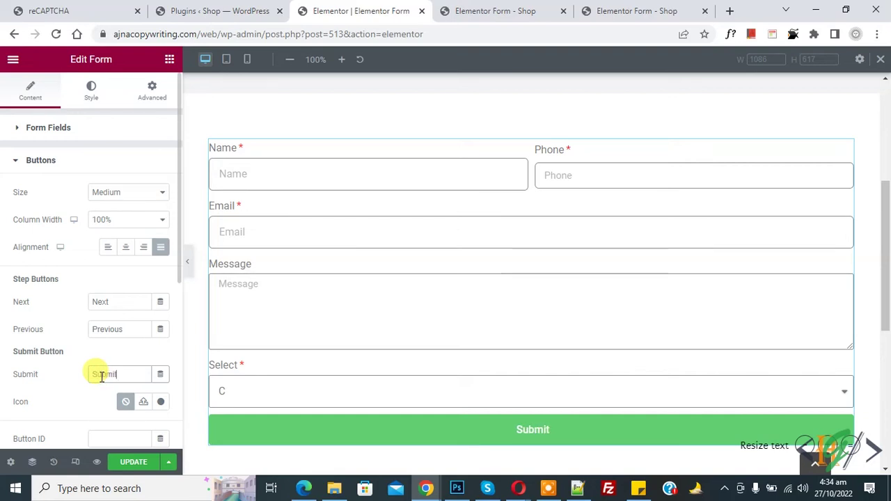
- Insert the circled down-arrow icon from the Icon Library into the Submit button
{"action": "left_click", "coordinate": [160, 403]}
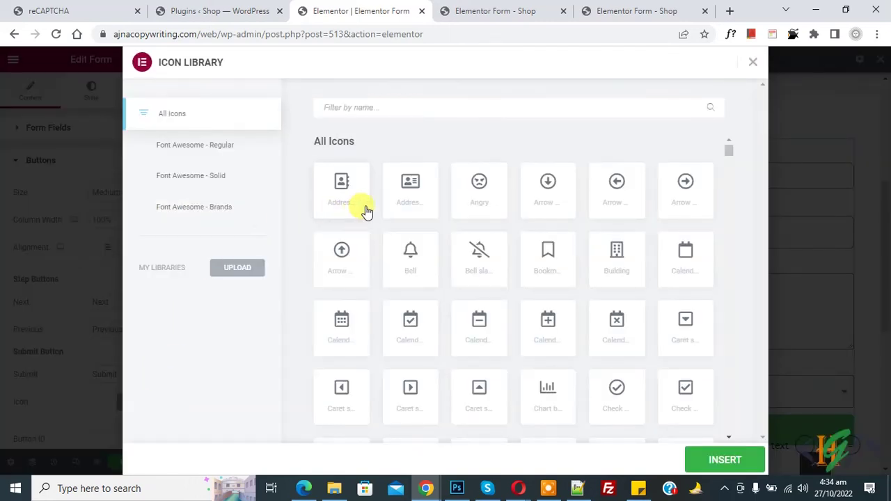
{"action": "left_click", "coordinate": [476, 199]}
{"action": "left_click", "coordinate": [541, 201]}
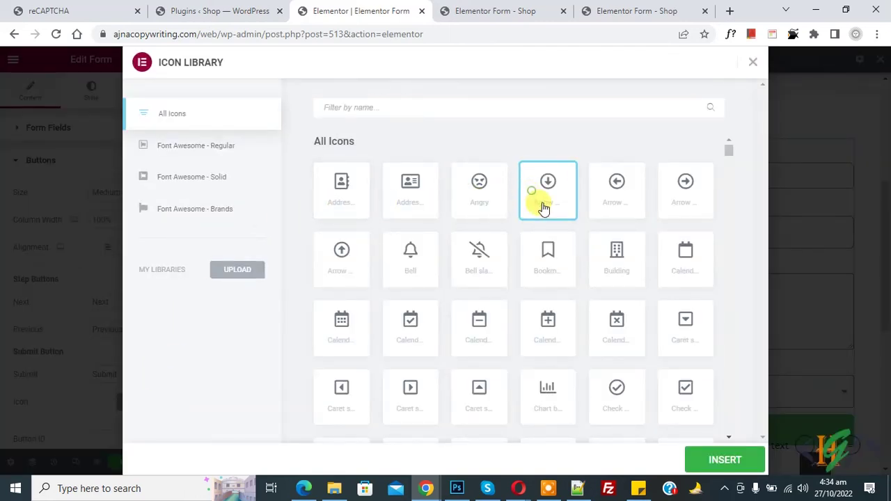
{"action": "left_click", "coordinate": [710, 457]}
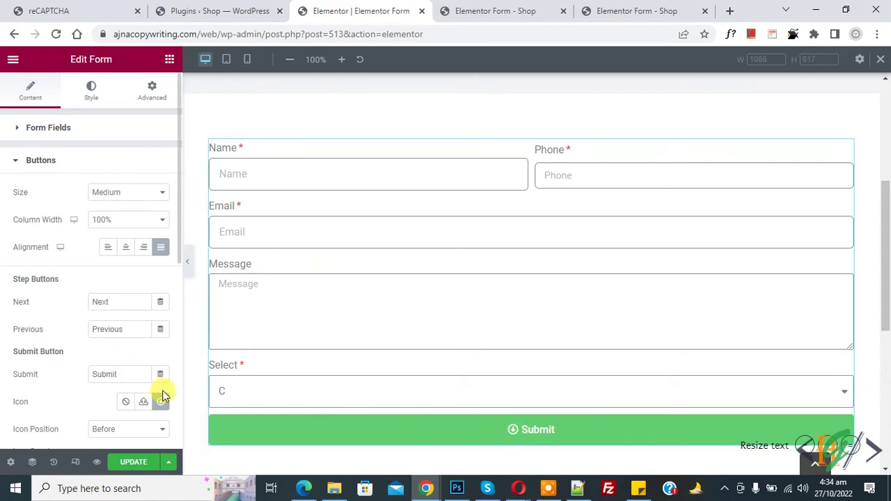
- Set the Icon Position to After and Icon Spacing to about 9
{"action": "left_click", "coordinate": [128, 429]}
{"action": "left_click", "coordinate": [116, 449]}
{"action": "scroll", "coordinate": [109, 364], "scroll_direction": "down", "scroll_amount": 2}
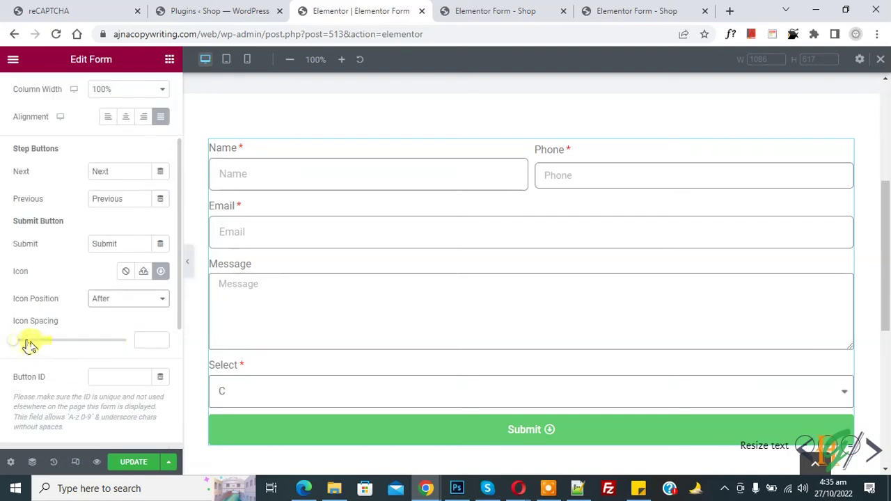
{"action": "mouse_move", "coordinate": [16, 343]}
{"action": "left_mouse_down"}
{"action": "mouse_move", "coordinate": [87, 340]}
{"action": "mouse_move", "coordinate": [32, 341]}
{"action": "left_mouse_up"}
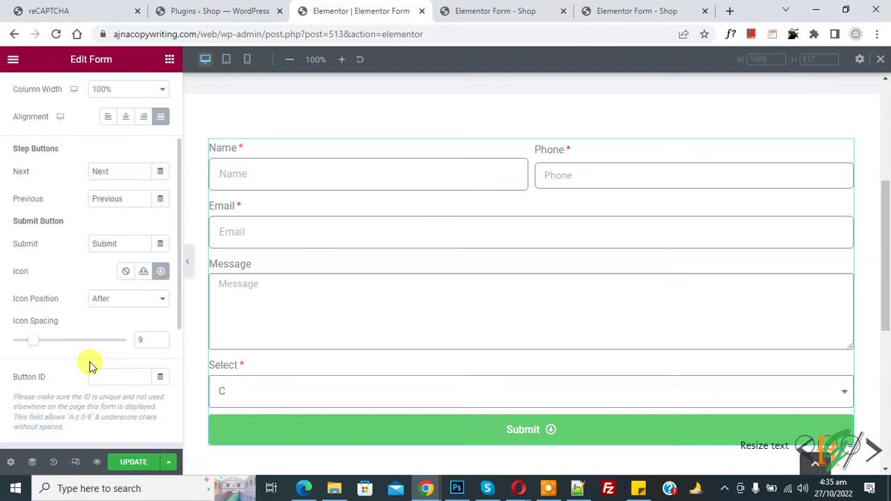
{"action": "scroll", "coordinate": [89, 350], "scroll_direction": "down", "scroll_amount": 1}
{"action": "scroll", "coordinate": [91, 351], "scroll_direction": "down", "scroll_amount": 3}
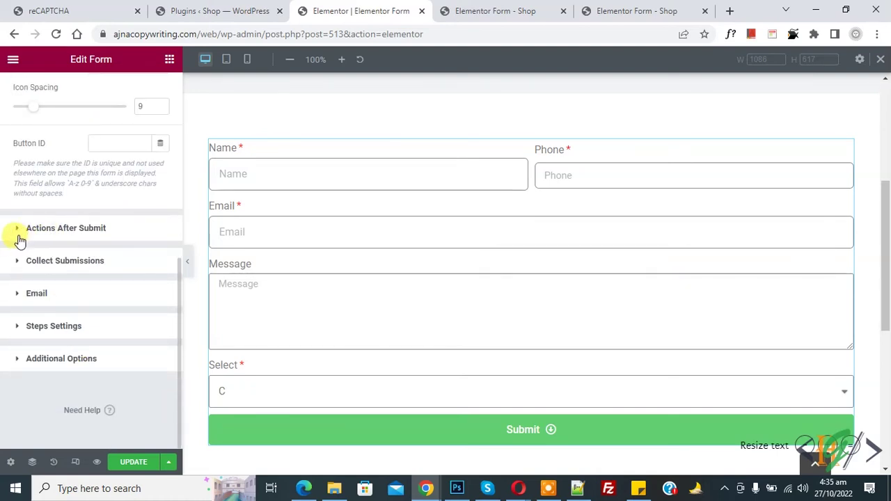
- Browse the Add Action list without adding any, expand Collect Submissions, then go to the WordPress dashboard
{"action": "left_click", "coordinate": [18, 232]}
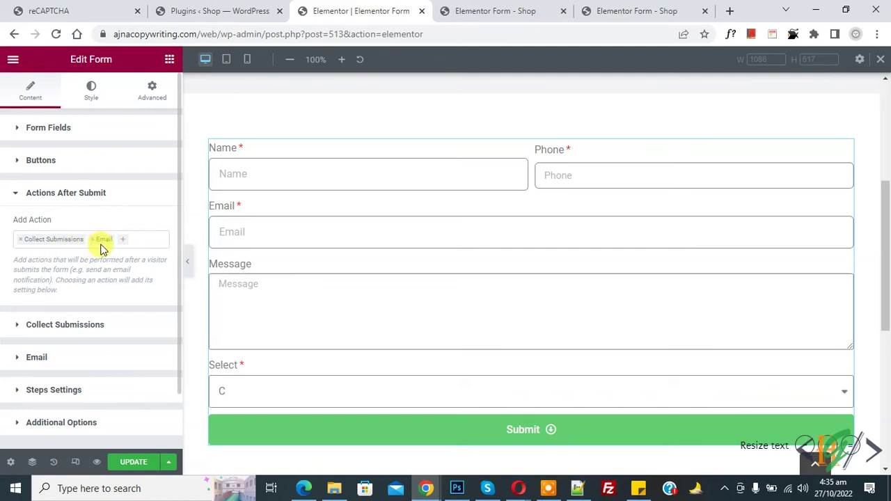
{"action": "left_click", "coordinate": [140, 240]}
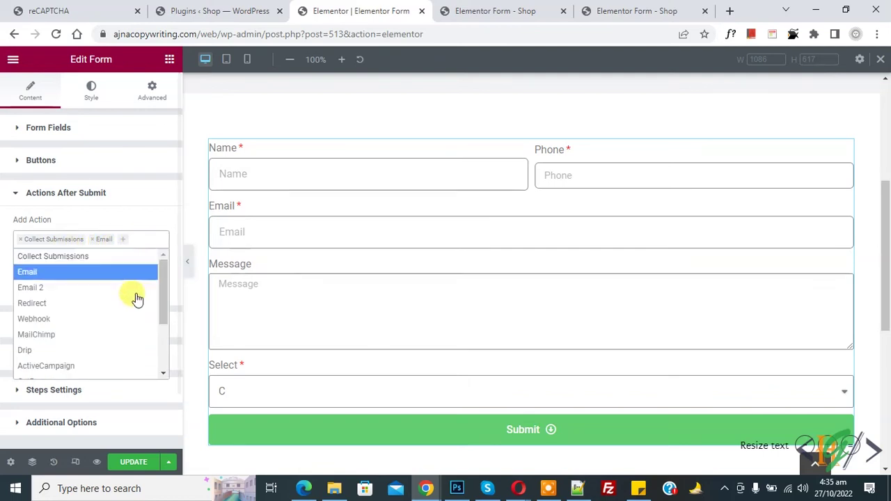
{"action": "scroll", "coordinate": [83, 297], "scroll_direction": "down", "scroll_amount": 1}
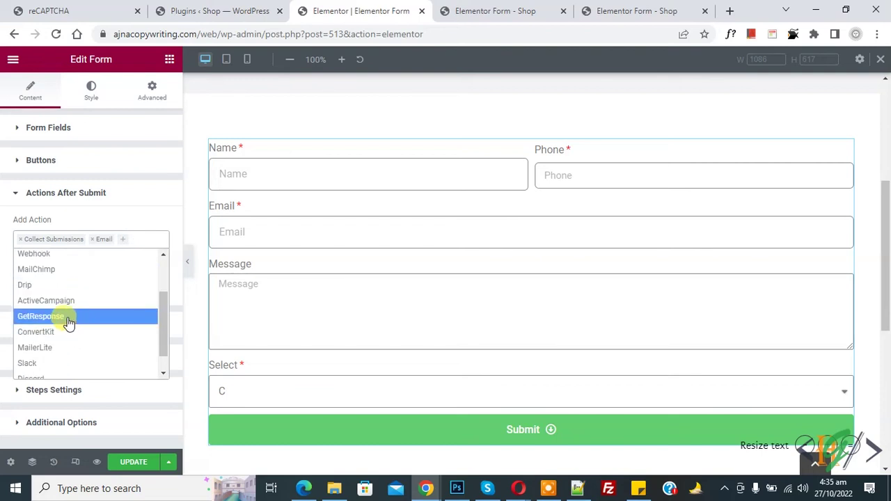
{"action": "scroll", "coordinate": [85, 317], "scroll_direction": "down", "scroll_amount": 1}
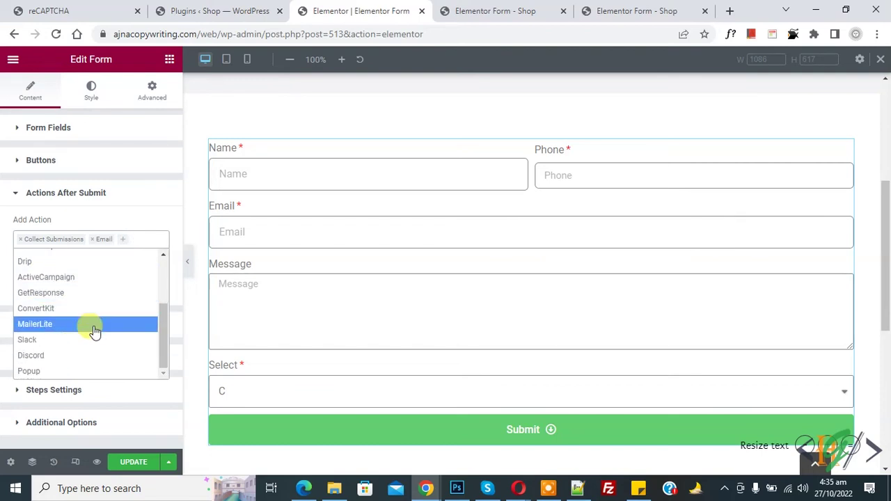
{"action": "scroll", "coordinate": [89, 333], "scroll_direction": "up", "scroll_amount": 1}
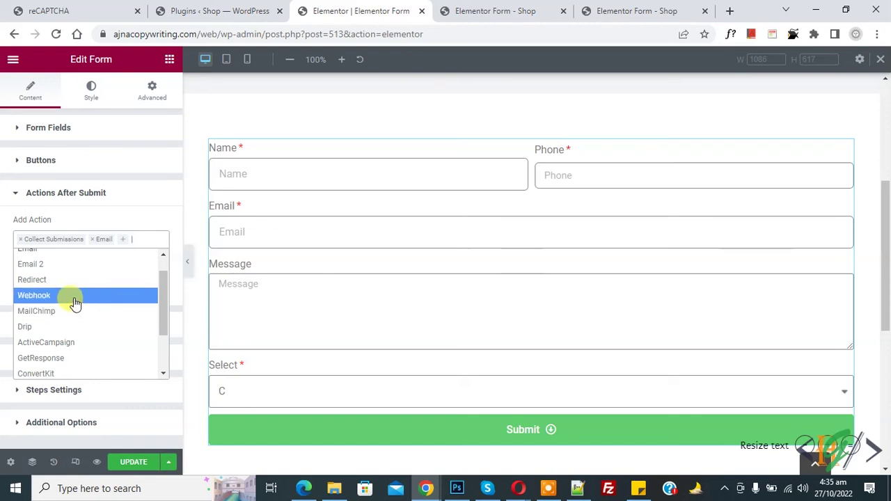
{"action": "left_click", "coordinate": [7, 259]}
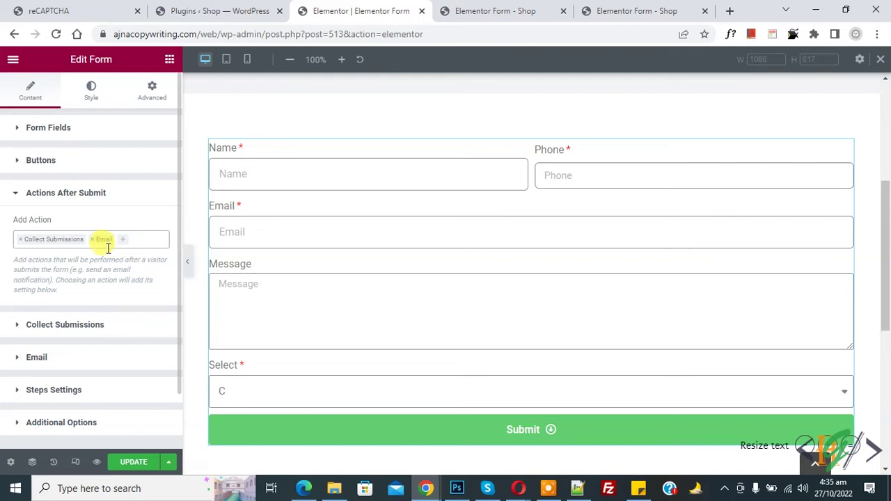
{"action": "left_click", "coordinate": [21, 331]}
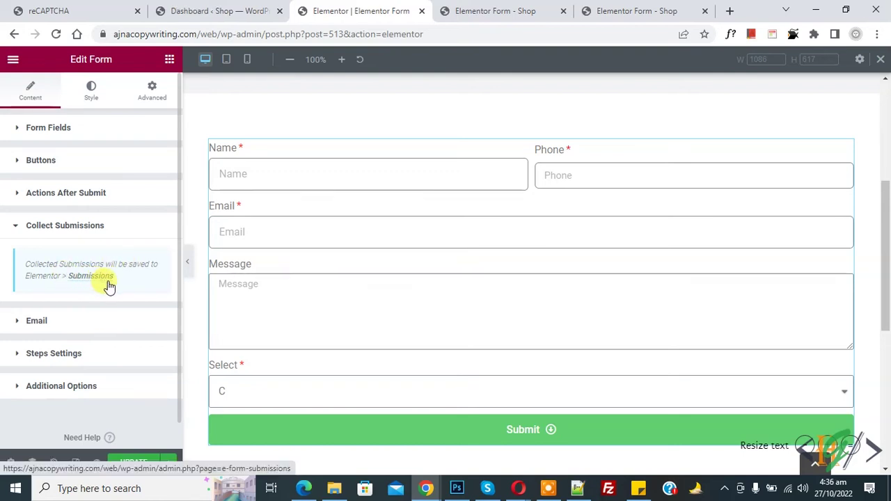
{"action": "left_click", "coordinate": [226, 10]}
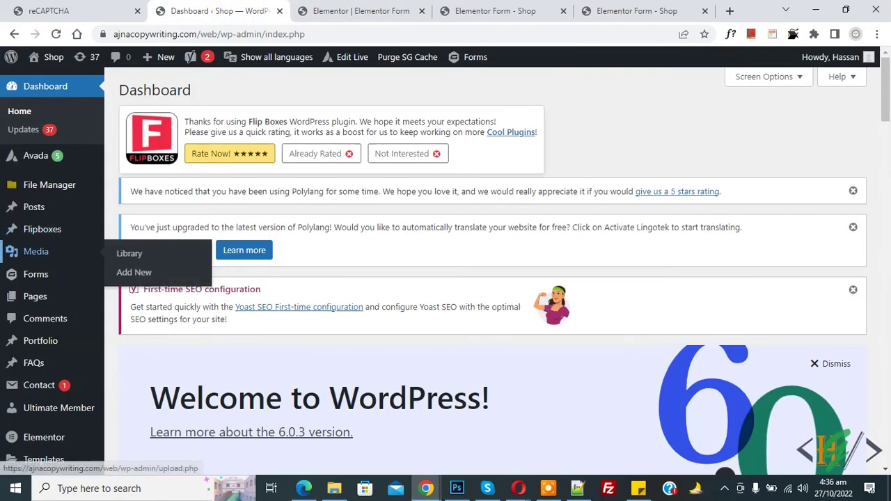
- Open Elementor > Submissions to review the six entries, then return to the Elementor Form editor tab
{"action": "scroll", "coordinate": [34, 258], "scroll_direction": "down", "scroll_amount": 3}
{"action": "mouse_move", "coordinate": [34, 243]}
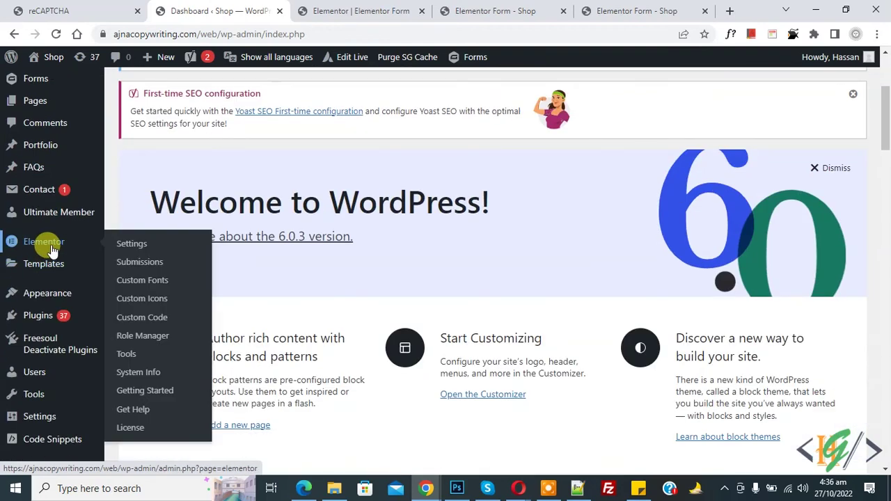
{"action": "left_click", "coordinate": [136, 265]}
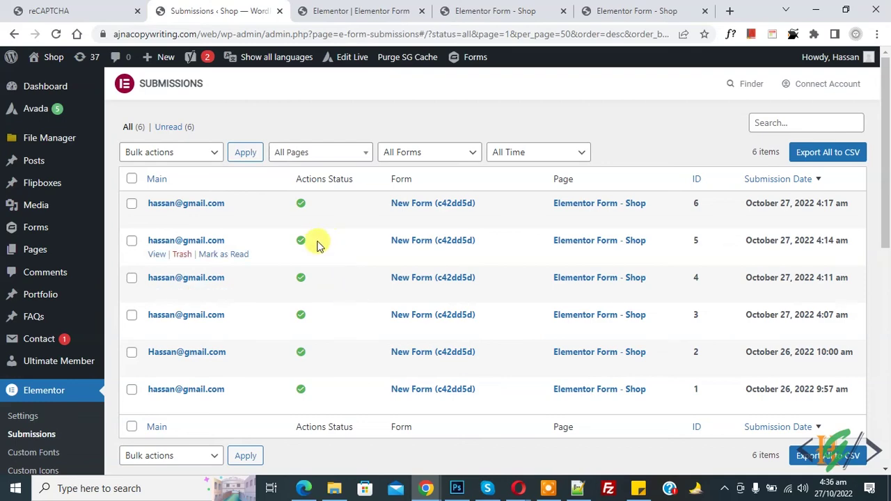
{"action": "left_click", "coordinate": [380, 9]}
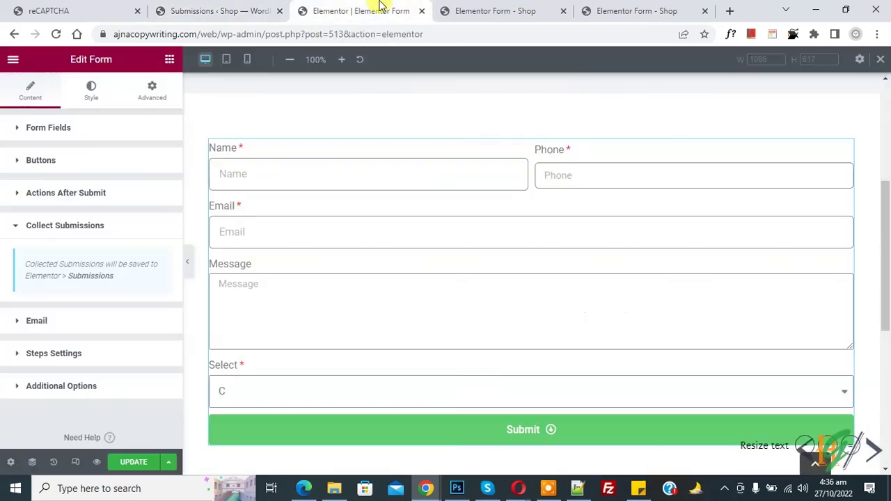
- Review the Email action's To, Subject and Message fields, including the dynamic tags list
{"action": "left_click", "coordinate": [28, 322]}
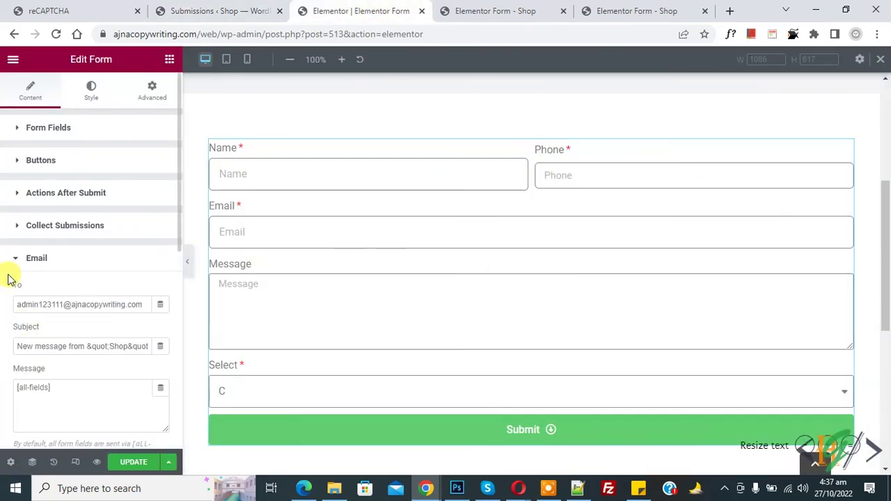
{"action": "scroll", "coordinate": [9, 278], "scroll_direction": "down", "scroll_amount": 1}
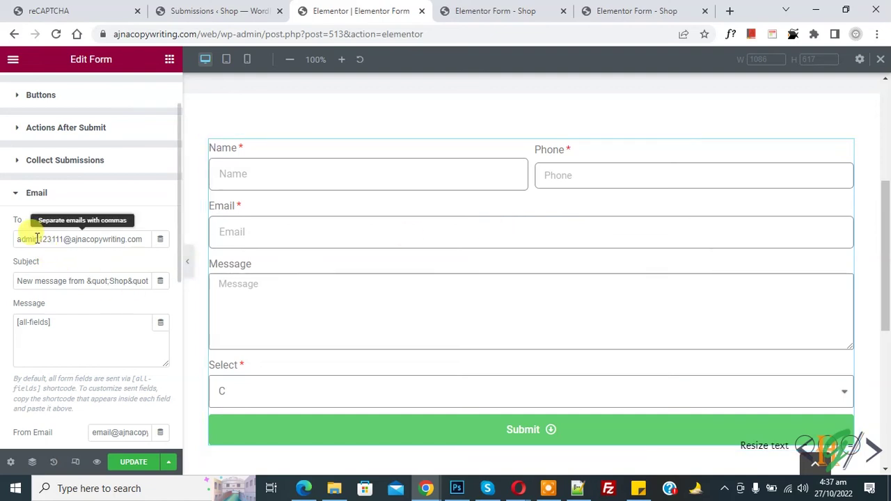
{"action": "left_click", "coordinate": [161, 327]}
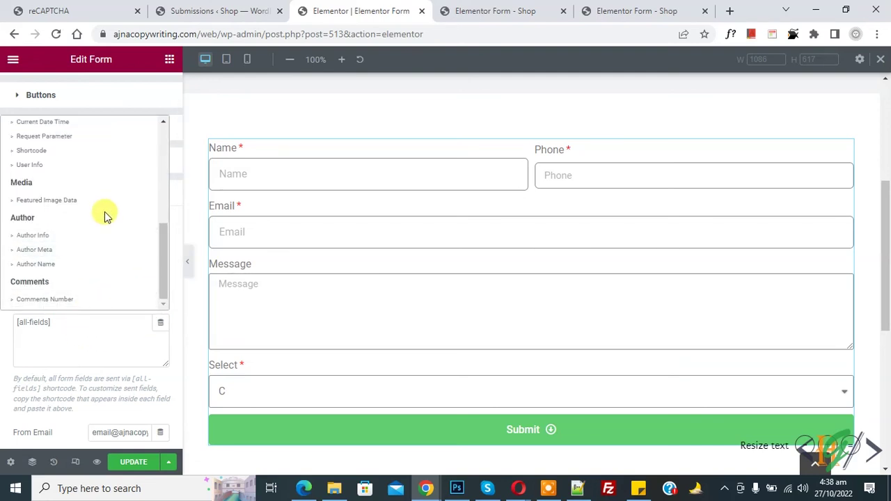
{"action": "left_click", "coordinate": [88, 334]}
{"action": "scroll", "coordinate": [64, 300], "scroll_direction": "down", "scroll_amount": 2}
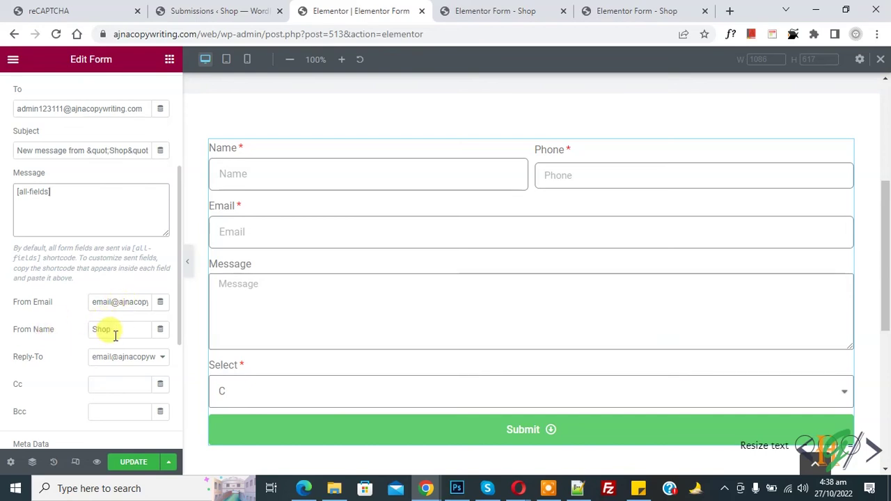
{"action": "scroll", "coordinate": [62, 348], "scroll_direction": "down", "scroll_amount": 1}
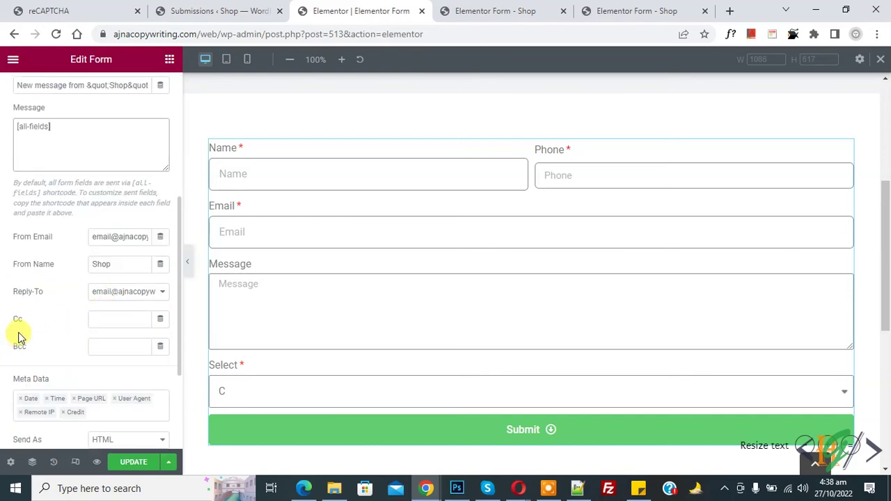
{"action": "scroll", "coordinate": [90, 324], "scroll_direction": "down", "scroll_amount": 2}
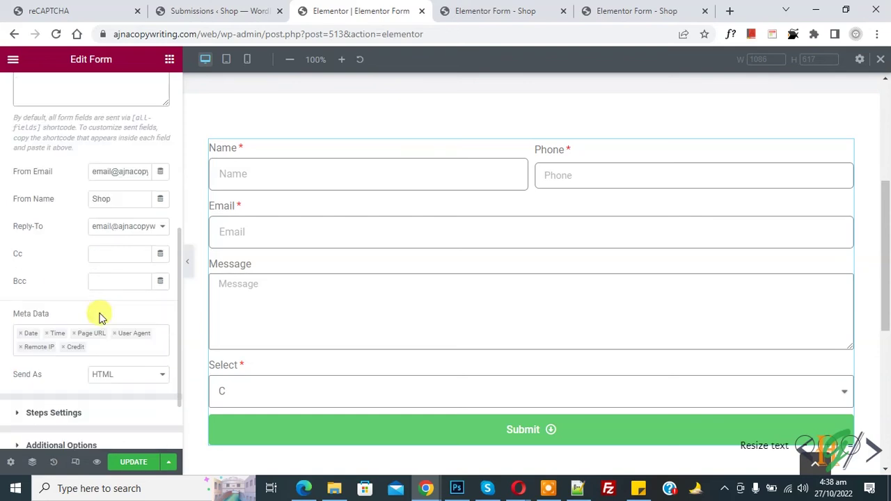
- Switch the email Send As format to Plain, then back to HTML
{"action": "left_click", "coordinate": [115, 313]}
{"action": "left_click", "coordinate": [107, 334]}
{"action": "left_click", "coordinate": [116, 318]}
{"action": "left_click", "coordinate": [113, 322]}
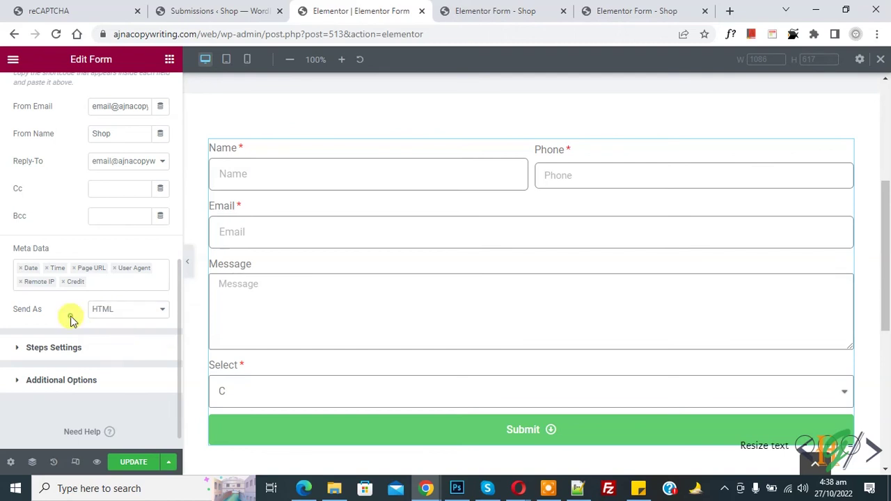
- Expand Additional Options and toggle Custom Messages on, then leave it off
{"action": "left_click", "coordinate": [63, 380]}
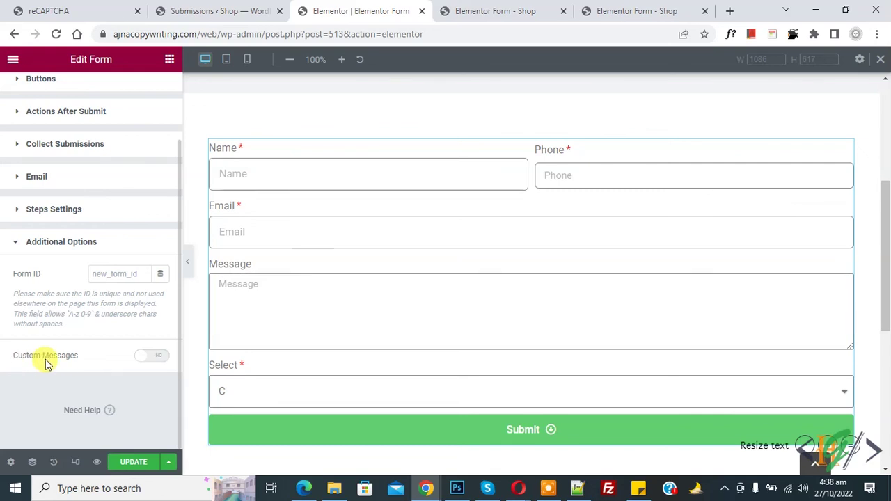
{"action": "left_click", "coordinate": [149, 356]}
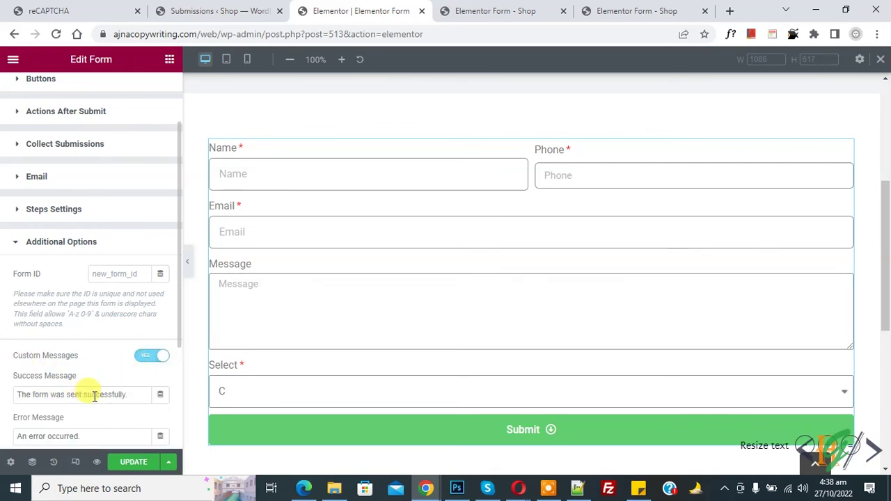
{"action": "left_click", "coordinate": [146, 356]}
{"action": "scroll", "coordinate": [109, 368], "scroll_direction": "up", "scroll_amount": 2}
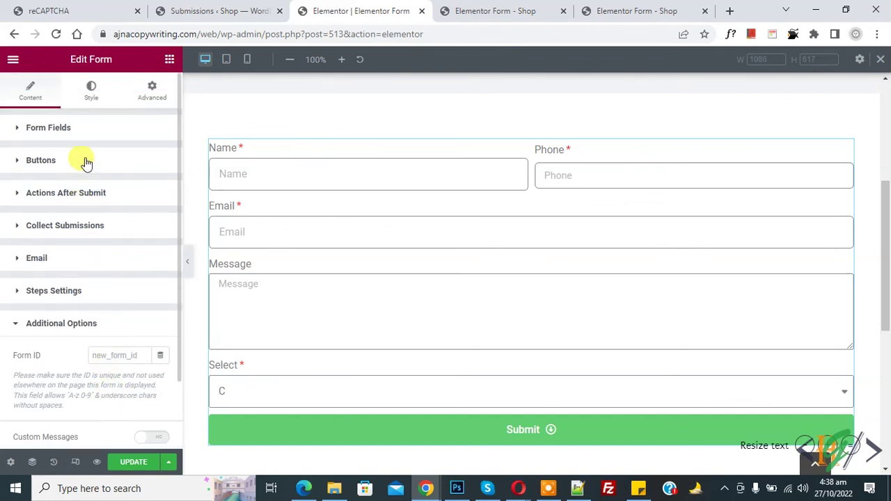
{"action": "left_click", "coordinate": [91, 95]}
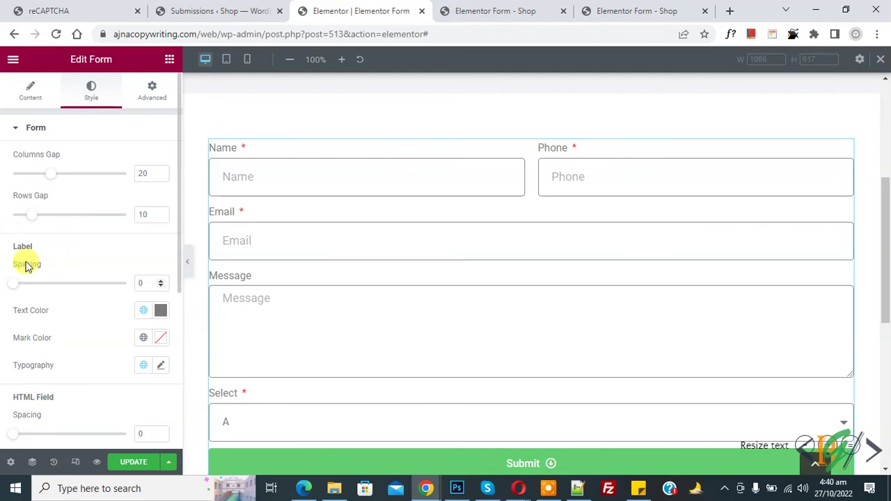
- Set the form label text colour to #111111 and check the label Typography settings
{"action": "left_click", "coordinate": [161, 314]}
{"action": "mouse_move", "coordinate": [109, 209]}
{"action": "left_mouse_down"}
{"action": "mouse_move", "coordinate": [108, 225]}
{"action": "mouse_move", "coordinate": [174, 177]}
{"action": "mouse_move", "coordinate": [178, 198]}
{"action": "mouse_move", "coordinate": [84, 229]}
{"action": "left_mouse_up"}
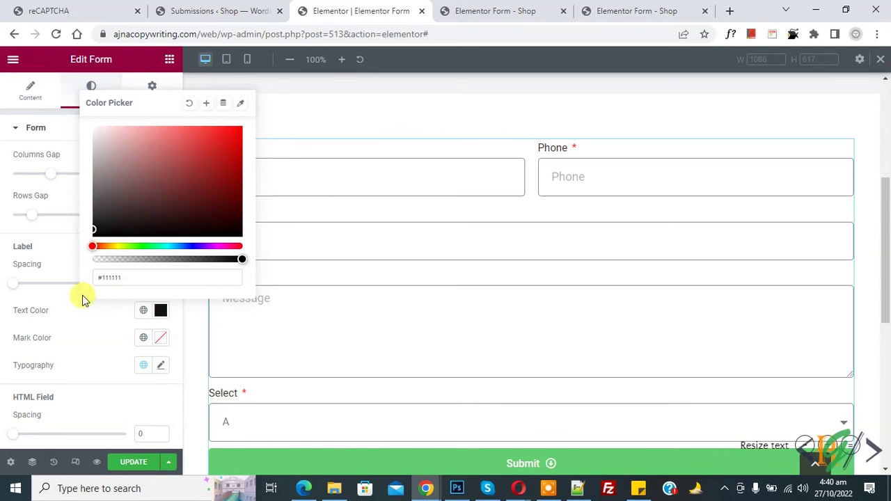
{"action": "left_click", "coordinate": [82, 318]}
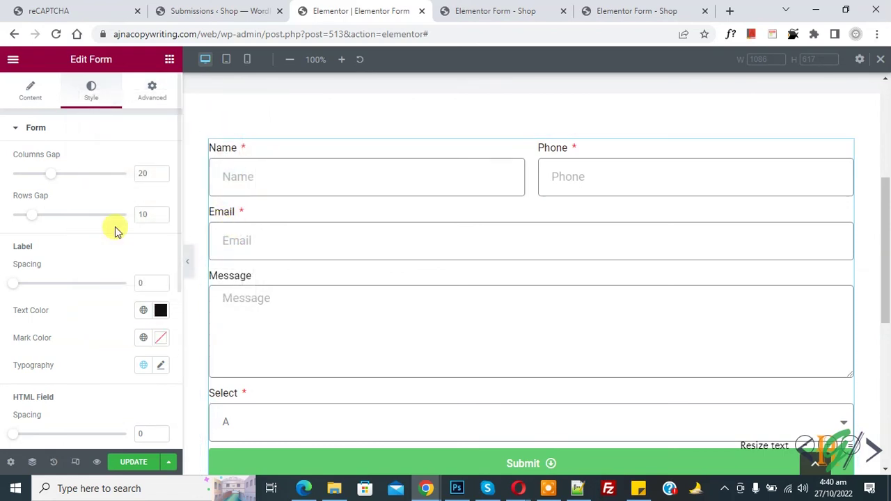
{"action": "scroll", "coordinate": [116, 250], "scroll_direction": "down", "scroll_amount": 1}
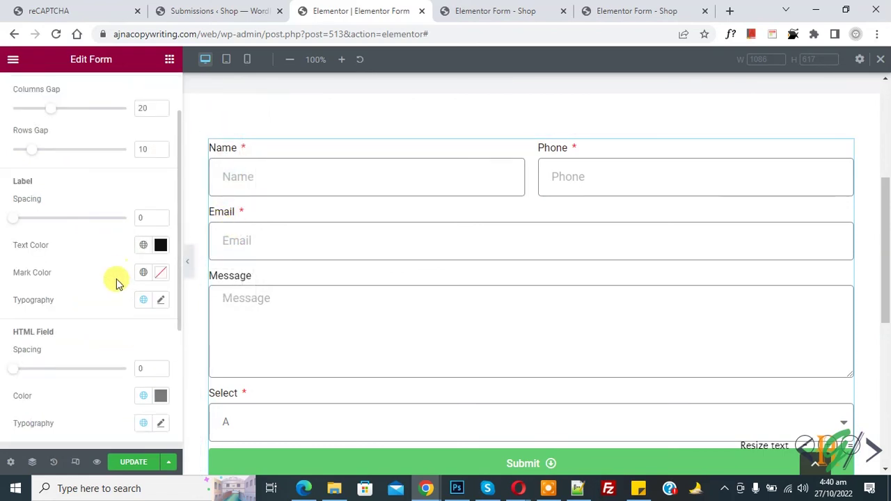
{"action": "left_click", "coordinate": [159, 304]}
{"action": "scroll", "coordinate": [106, 305], "scroll_direction": "down", "scroll_amount": 1}
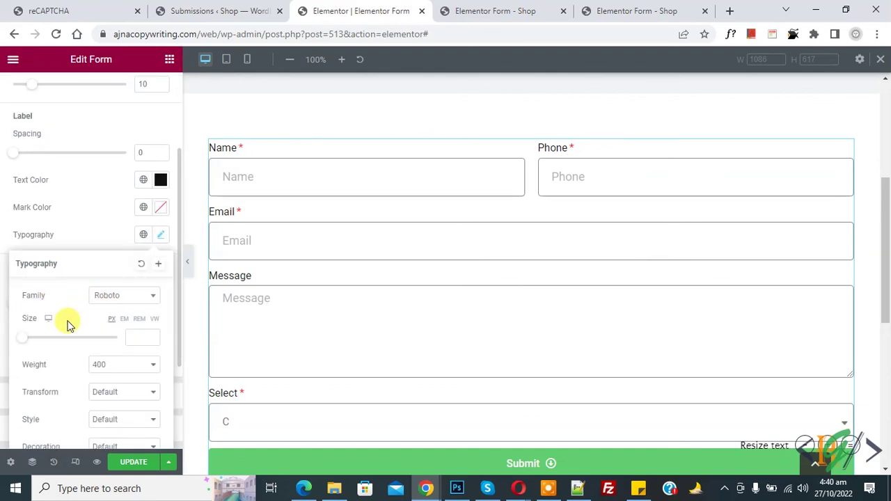
{"action": "scroll", "coordinate": [67, 376], "scroll_direction": "down", "scroll_amount": 1}
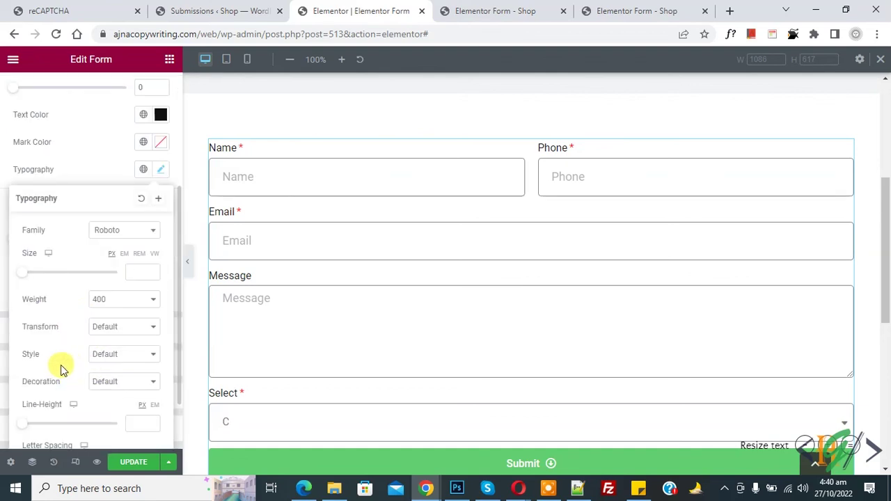
{"action": "left_click", "coordinate": [74, 176]}
{"action": "scroll", "coordinate": [90, 215], "scroll_direction": "down", "scroll_amount": 1}
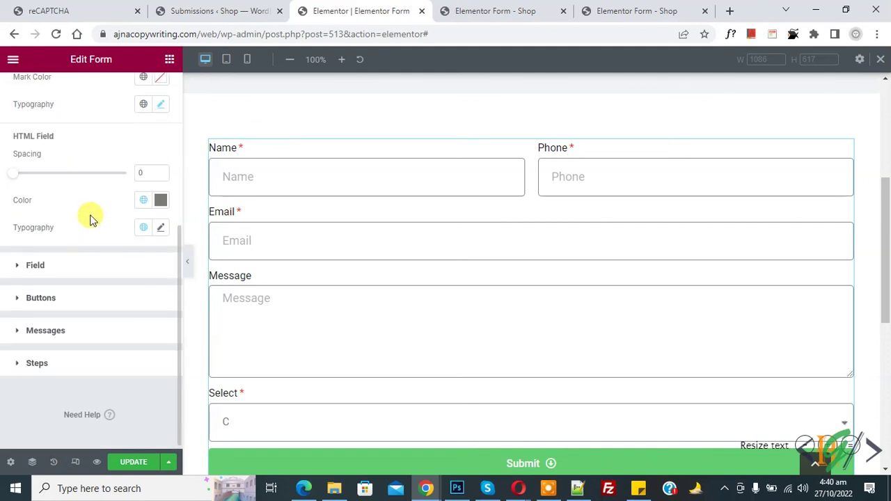
- Set the Field text colour to a near-black shade
{"action": "left_click", "coordinate": [21, 269]}
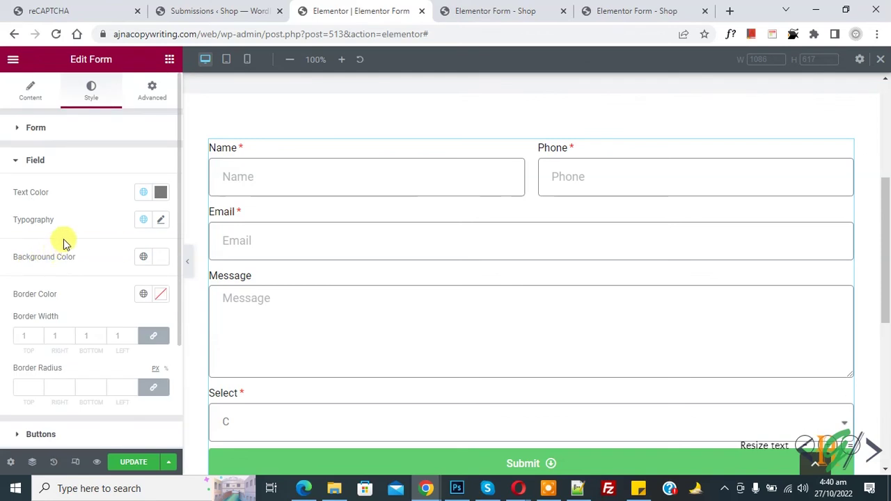
{"action": "left_click", "coordinate": [161, 192]}
{"action": "left_click", "coordinate": [138, 306]}
{"action": "left_click", "coordinate": [141, 317]}
{"action": "left_click", "coordinate": [109, 338]}
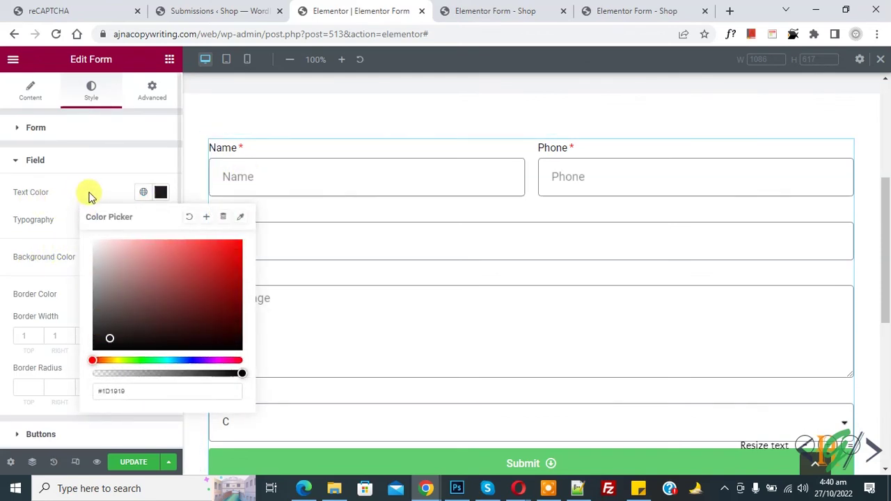
{"action": "left_click", "coordinate": [90, 193]}
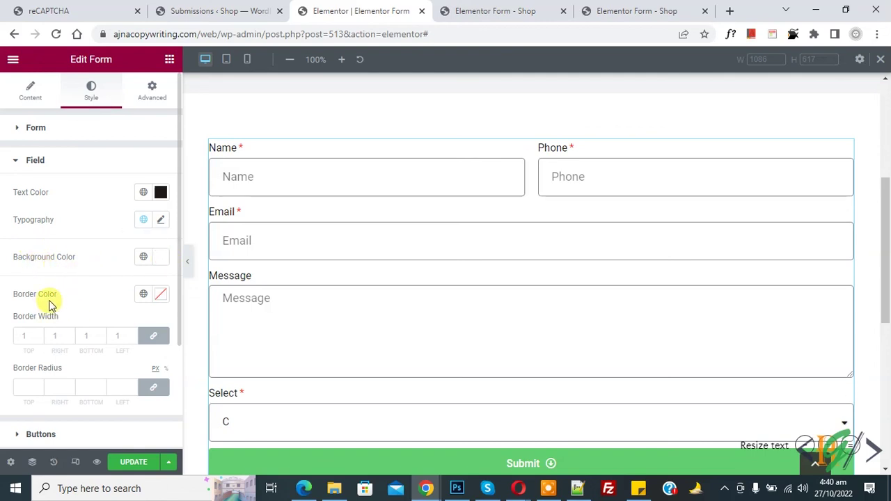
{"action": "scroll", "coordinate": [81, 243], "scroll_direction": "down", "scroll_amount": 2}
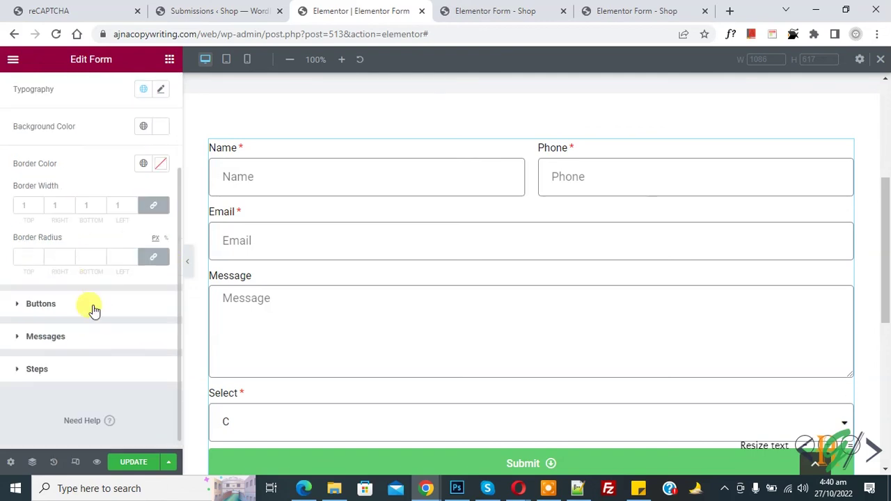
- Review the Buttons and Messages style sections
{"action": "left_click", "coordinate": [21, 312]}
{"action": "scroll", "coordinate": [60, 252], "scroll_direction": "down", "scroll_amount": 2}
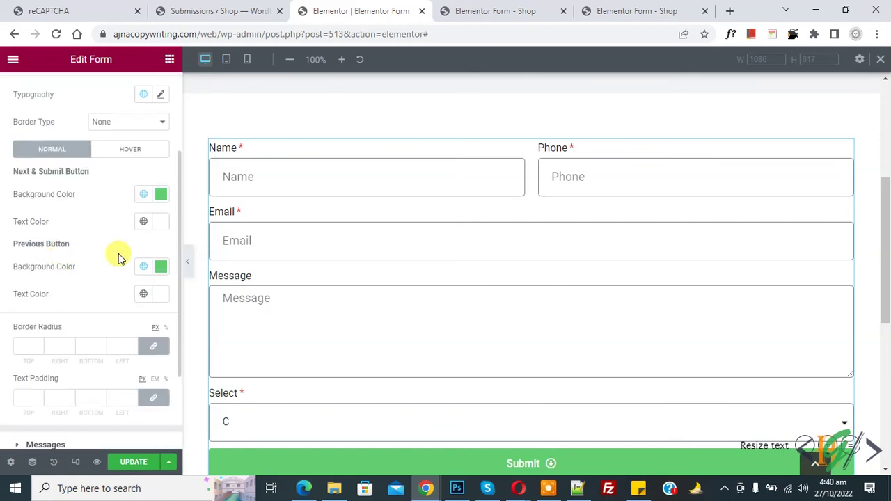
{"action": "scroll", "coordinate": [411, 318], "scroll_direction": "down", "scroll_amount": 2}
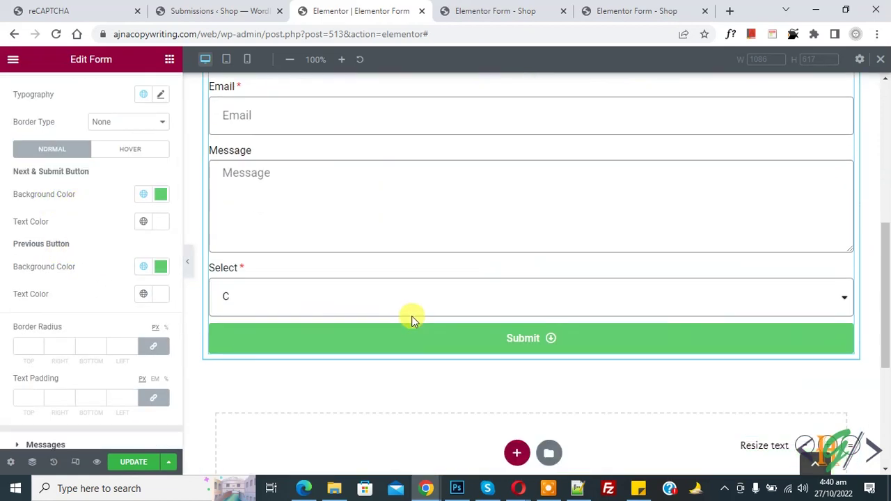
{"action": "scroll", "coordinate": [39, 279], "scroll_direction": "down", "scroll_amount": 2}
{"action": "left_click", "coordinate": [21, 327]}
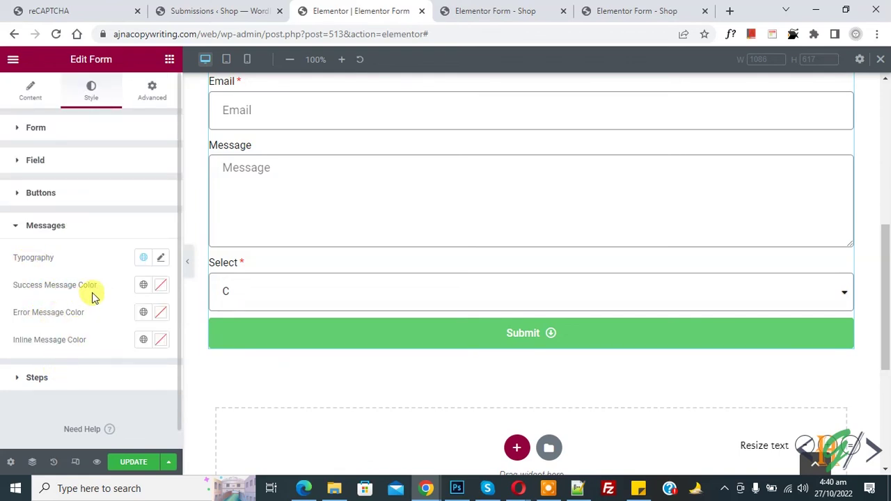
- Save with UPDATE and view the finished form on the live Elementor Form - Shop page
{"action": "left_click", "coordinate": [129, 461]}
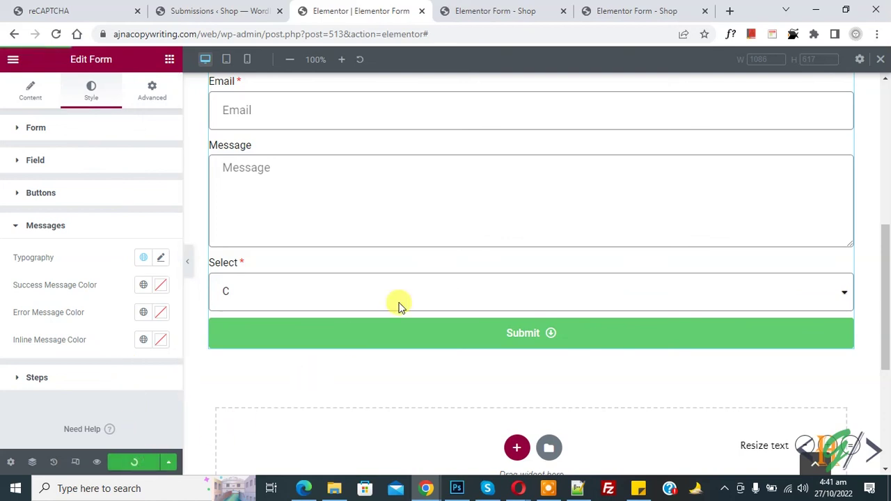
{"action": "left_click", "coordinate": [491, 11]}
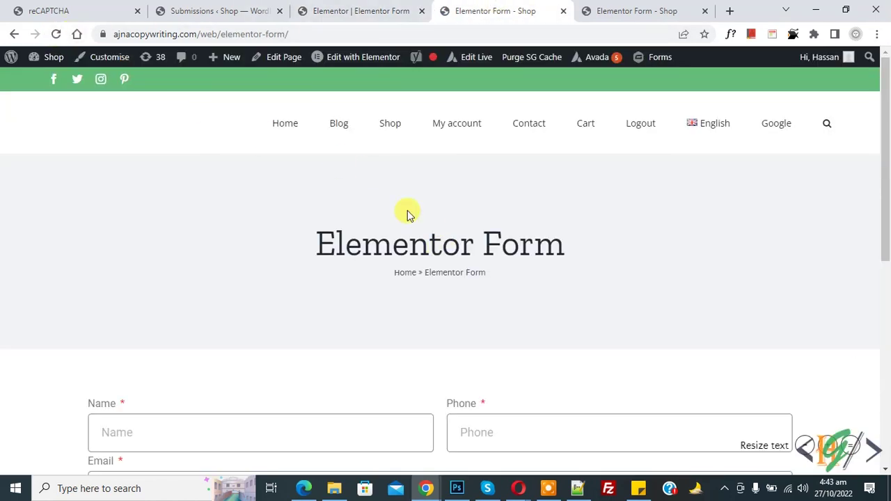
{"action": "scroll", "coordinate": [407, 214], "scroll_direction": "down", "scroll_amount": 4}
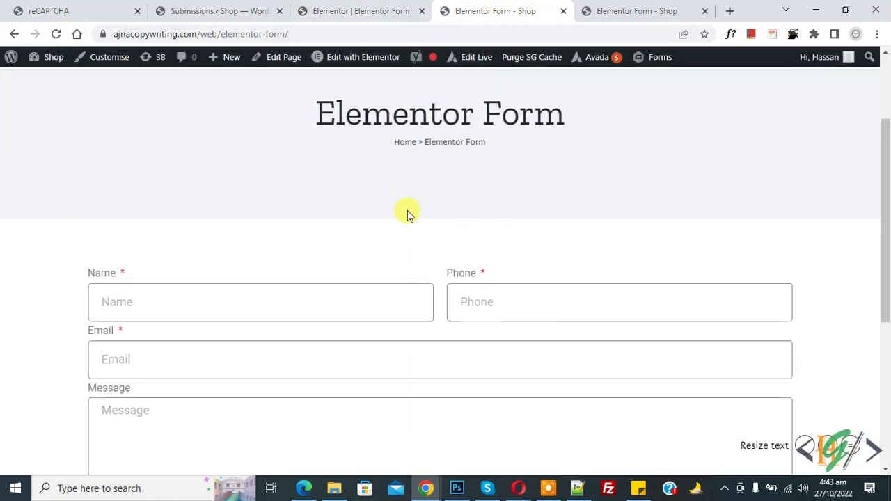